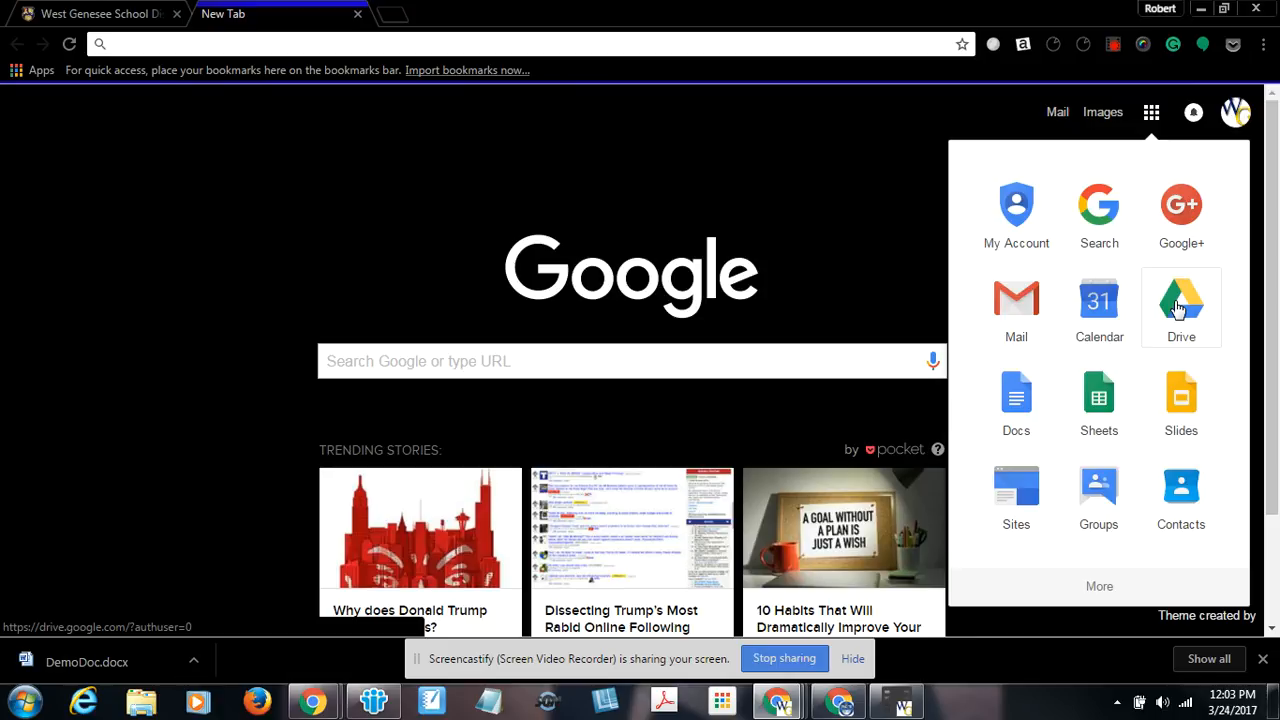
Open Google Drive and start a new Google Doc from a template.
{"action": "left_click", "coordinate": [1178, 308]}
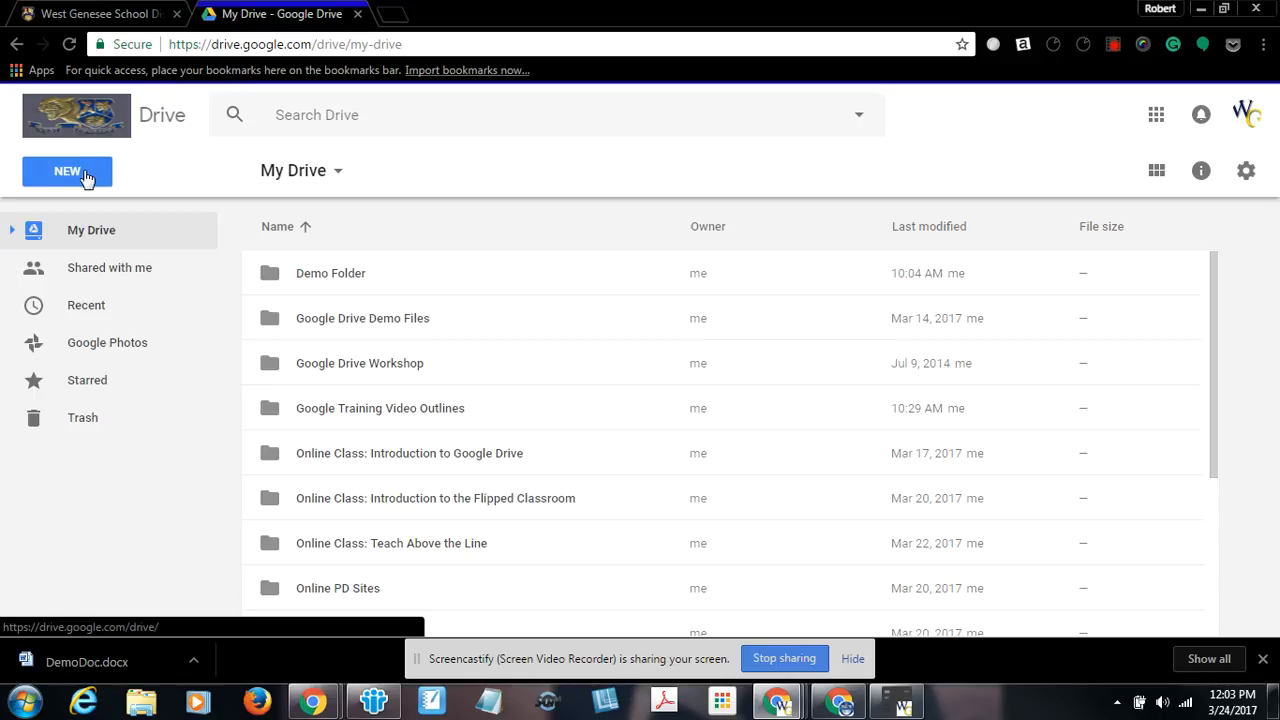
{"action": "left_click", "coordinate": [86, 178]}
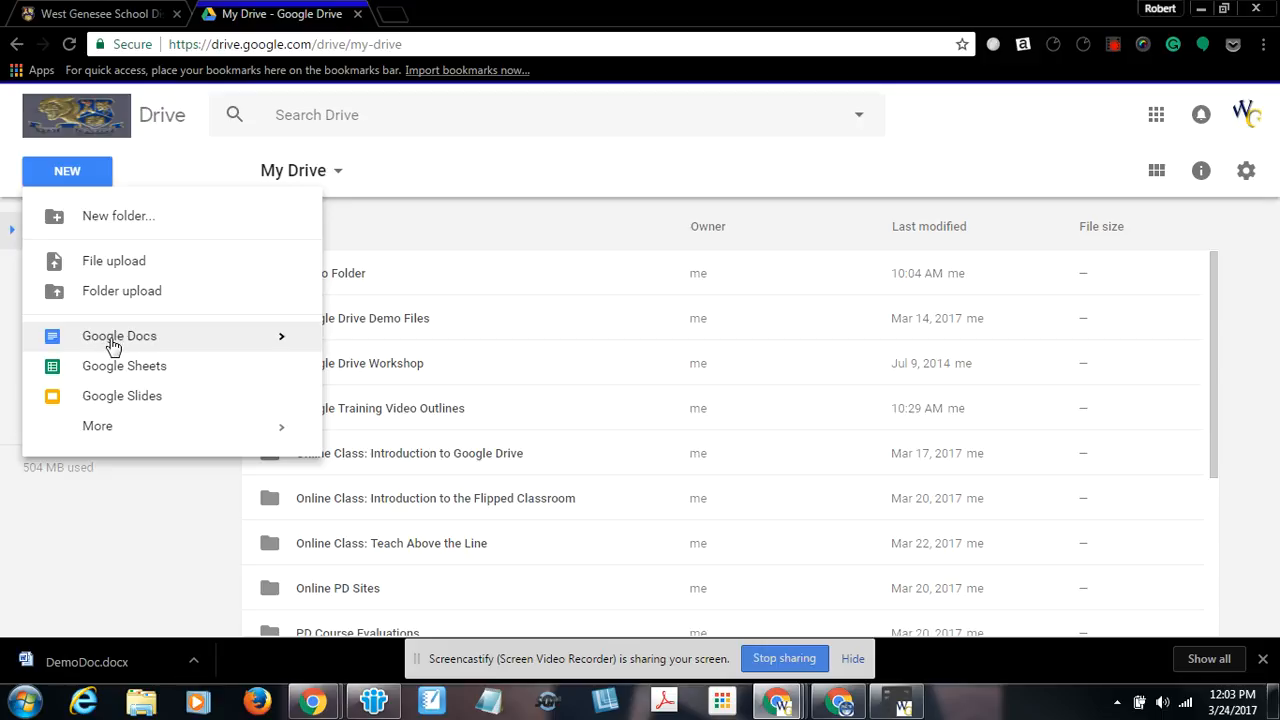
{"action": "left_click", "coordinate": [288, 340]}
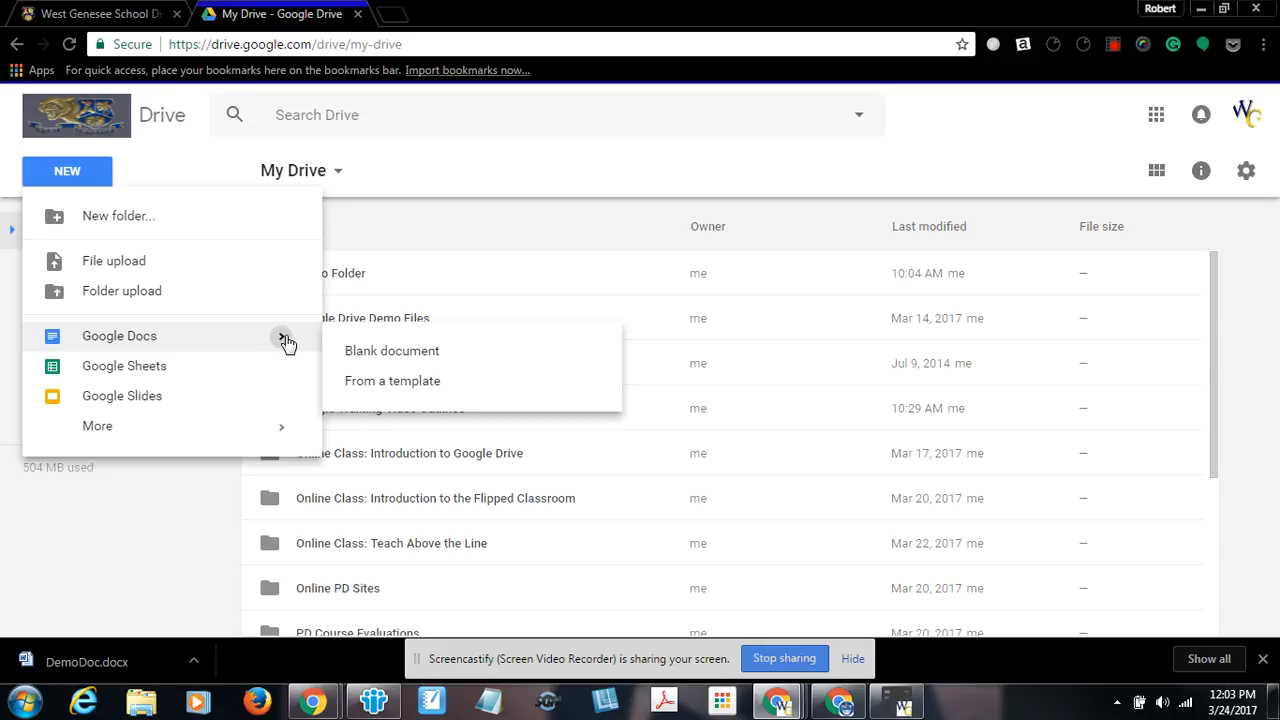
{"action": "left_click", "coordinate": [380, 384]}
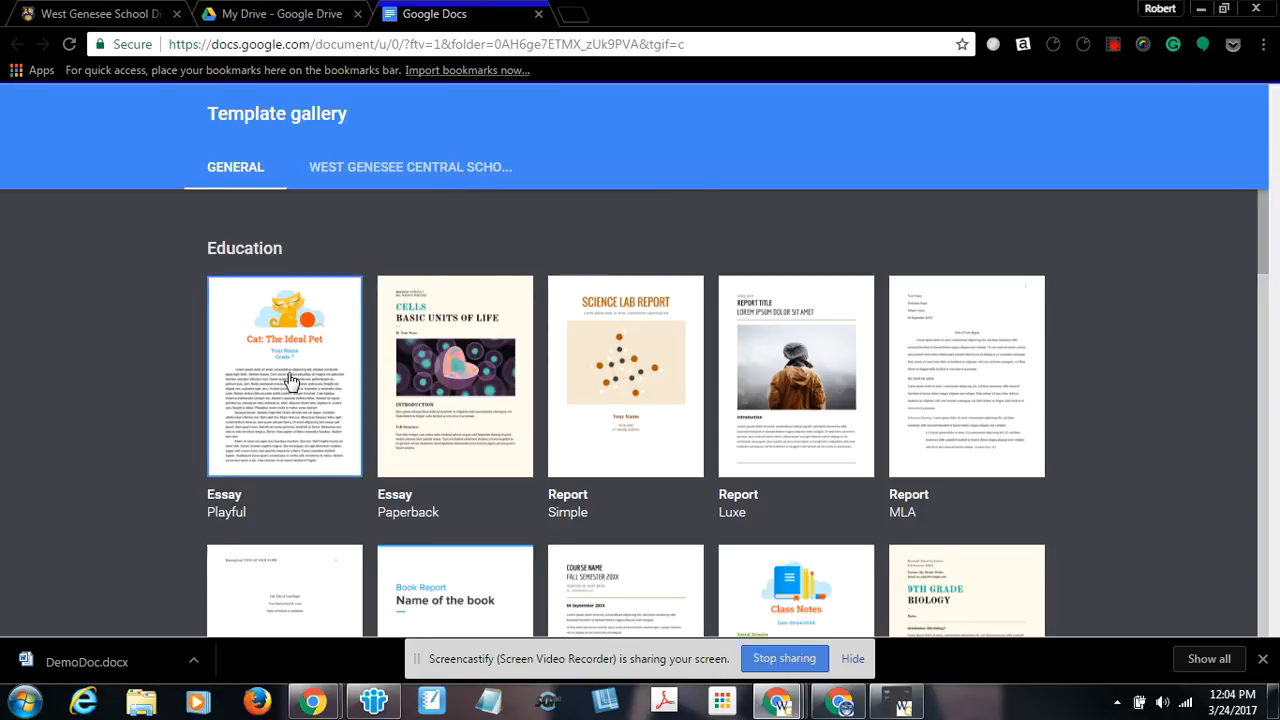
Browse the Google Docs template gallery and close its tab.
{"action": "scroll", "coordinate": [289, 380], "scroll_direction": "down", "scroll_amount": 8}
{"action": "scroll", "coordinate": [289, 380], "scroll_direction": "down", "scroll_amount": 5}
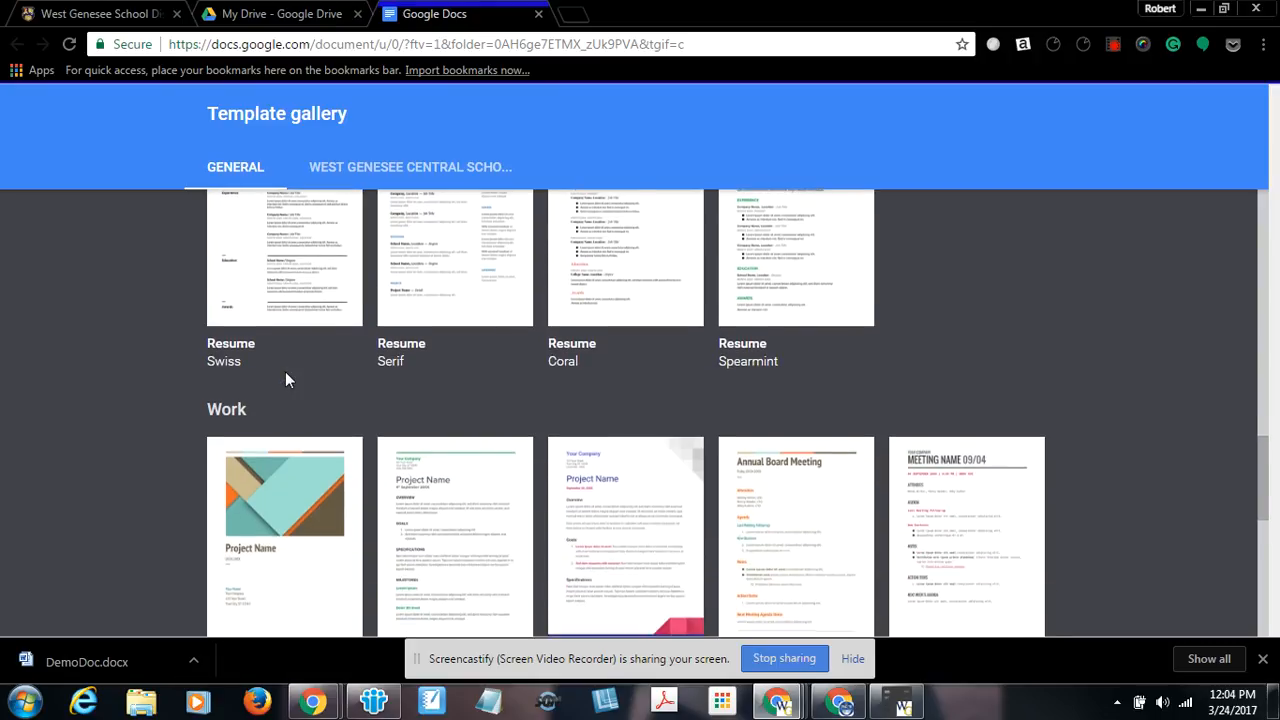
{"action": "scroll", "coordinate": [285, 378], "scroll_direction": "down", "scroll_amount": 4}
{"action": "scroll", "coordinate": [287, 378], "scroll_direction": "down", "scroll_amount": 2}
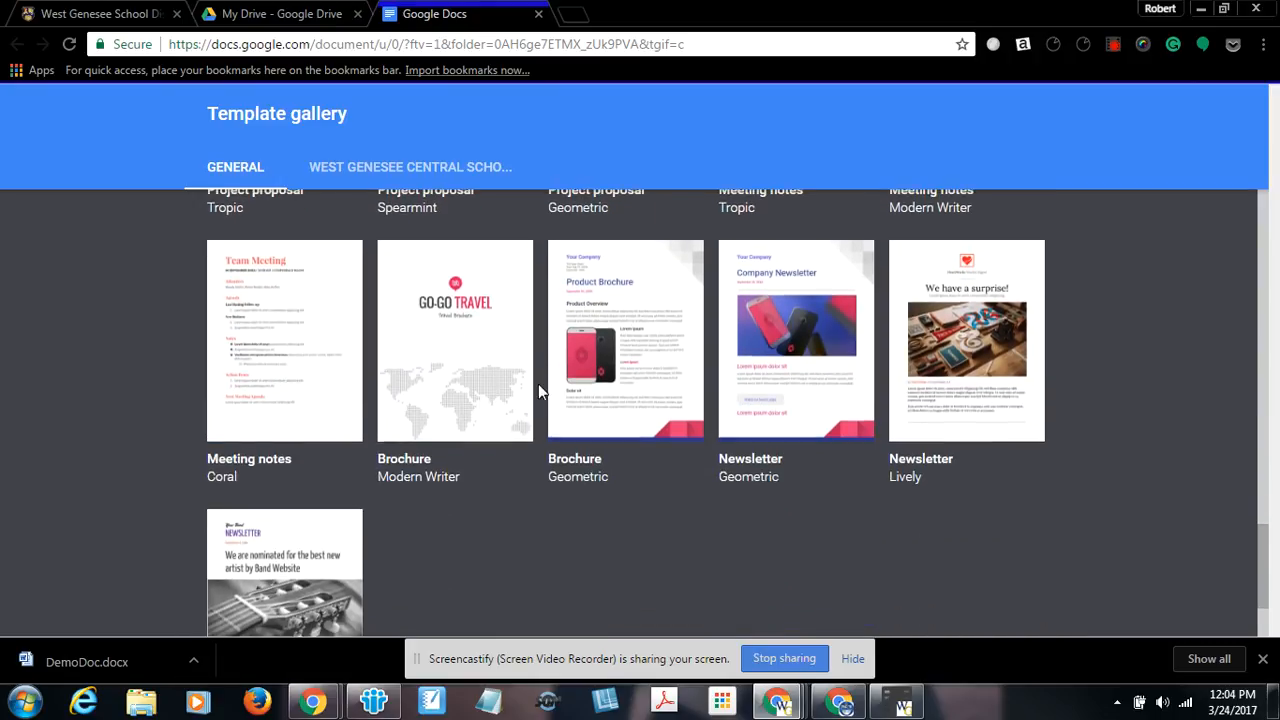
{"action": "scroll", "coordinate": [535, 392], "scroll_direction": "down", "scroll_amount": 5}
{"action": "scroll", "coordinate": [532, 392], "scroll_direction": "up", "scroll_amount": 3}
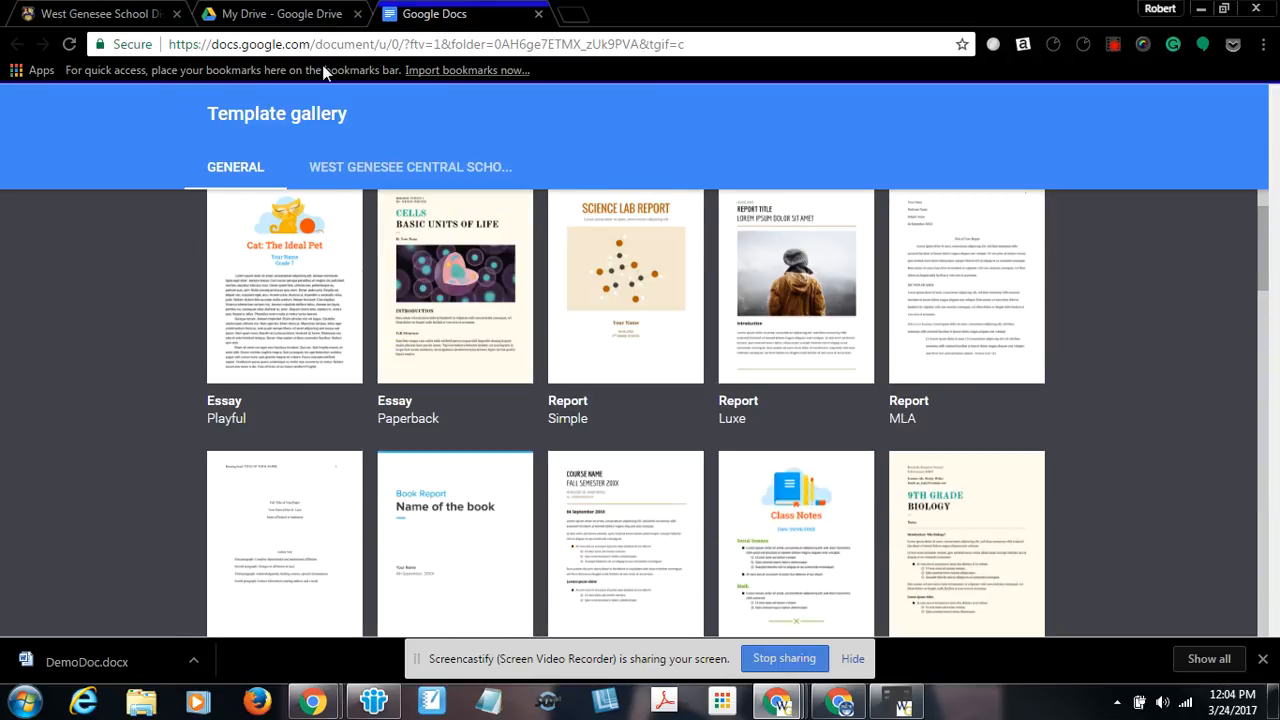
{"action": "left_click", "coordinate": [538, 14]}
Create a new blank Google Doc and rename it Demo Doc.
{"action": "left_click", "coordinate": [65, 173]}
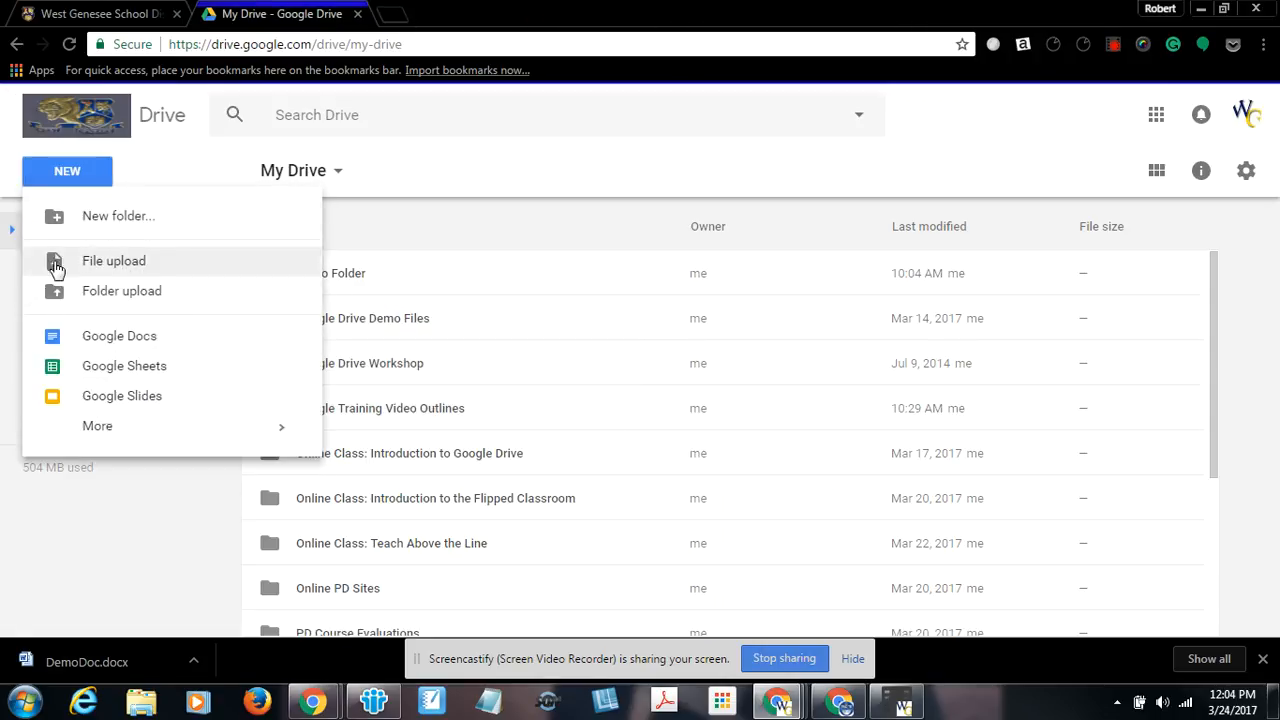
{"action": "left_click", "coordinate": [77, 341]}
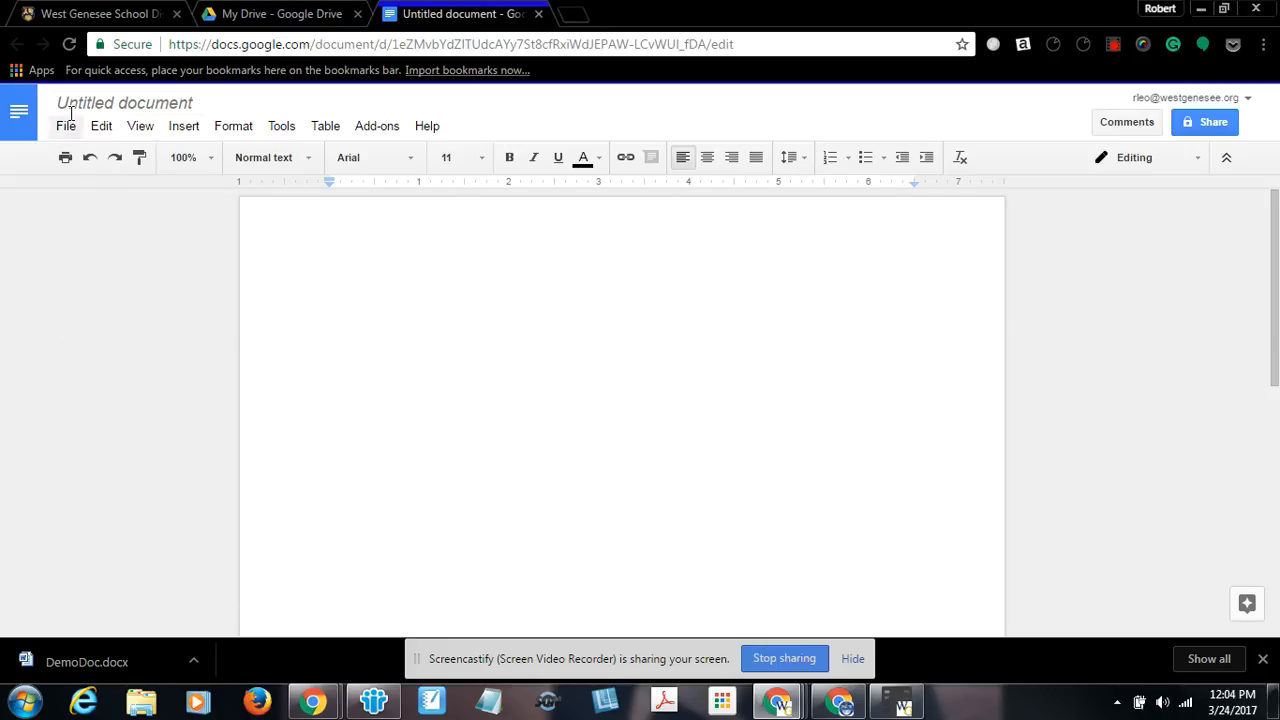
{"action": "left_click", "coordinate": [121, 103]}
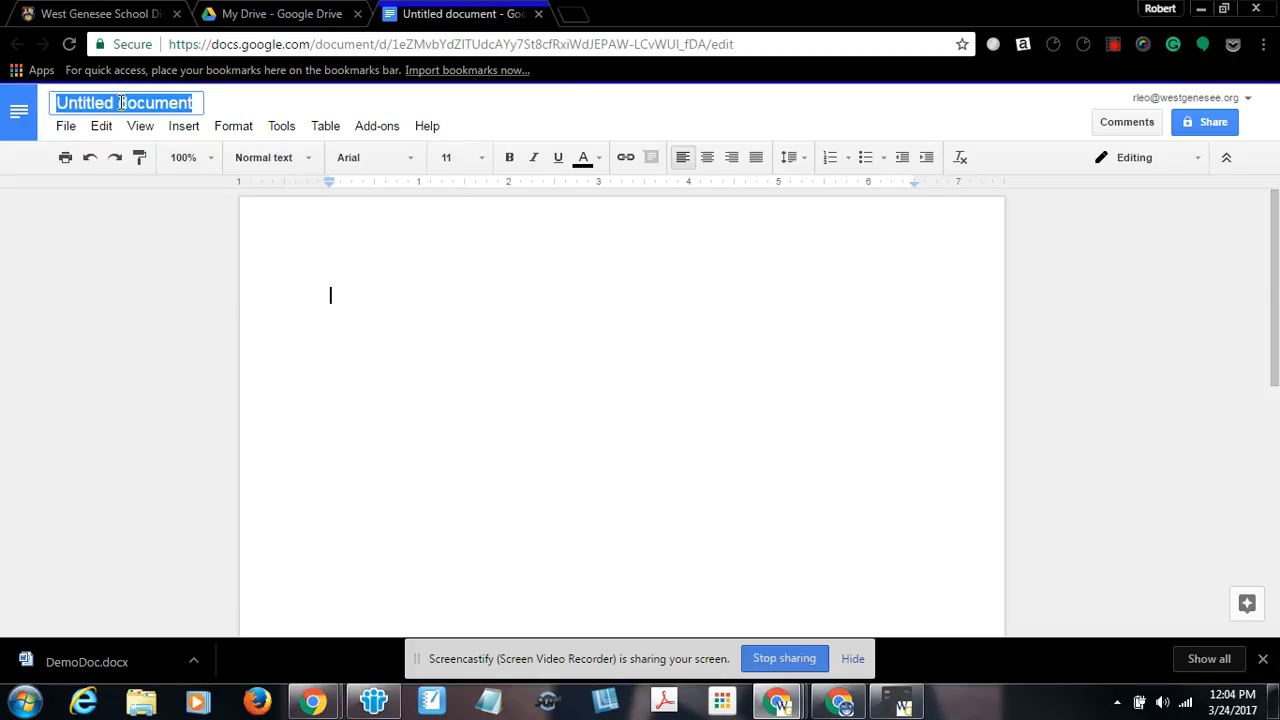
{"action": "type", "text": "Demo Doc"}
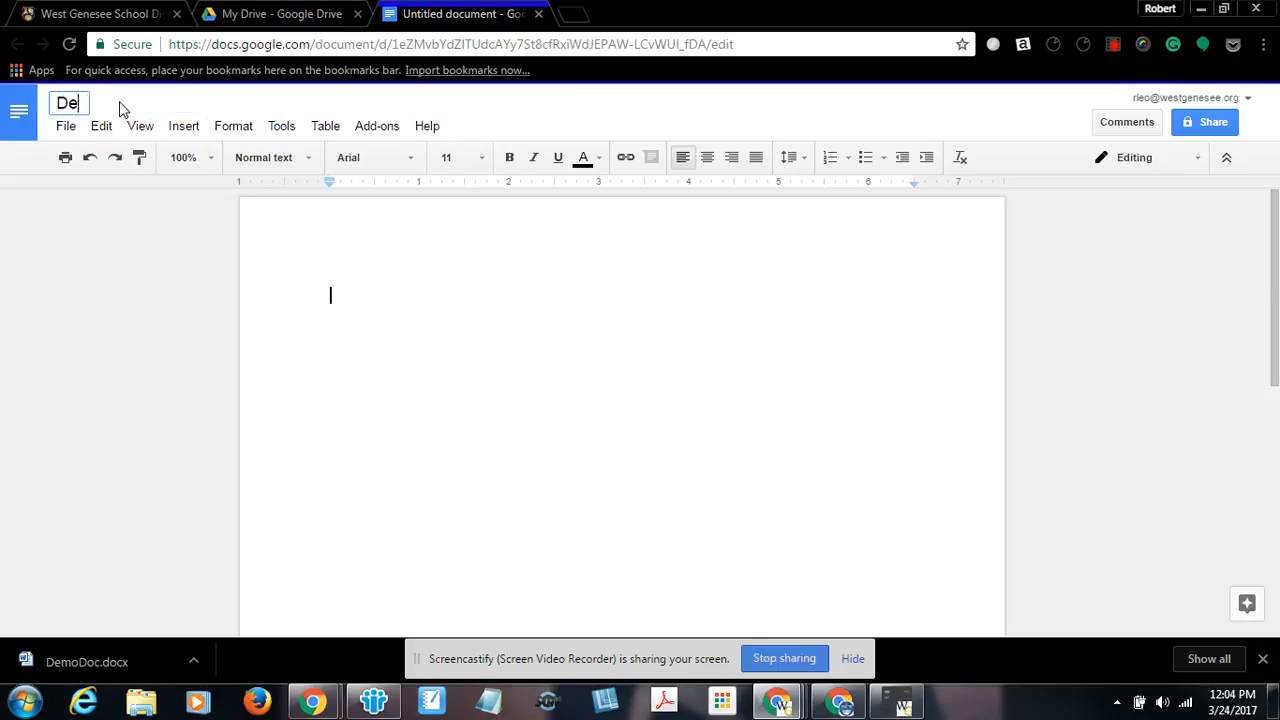
{"action": "key", "text": "Return"}
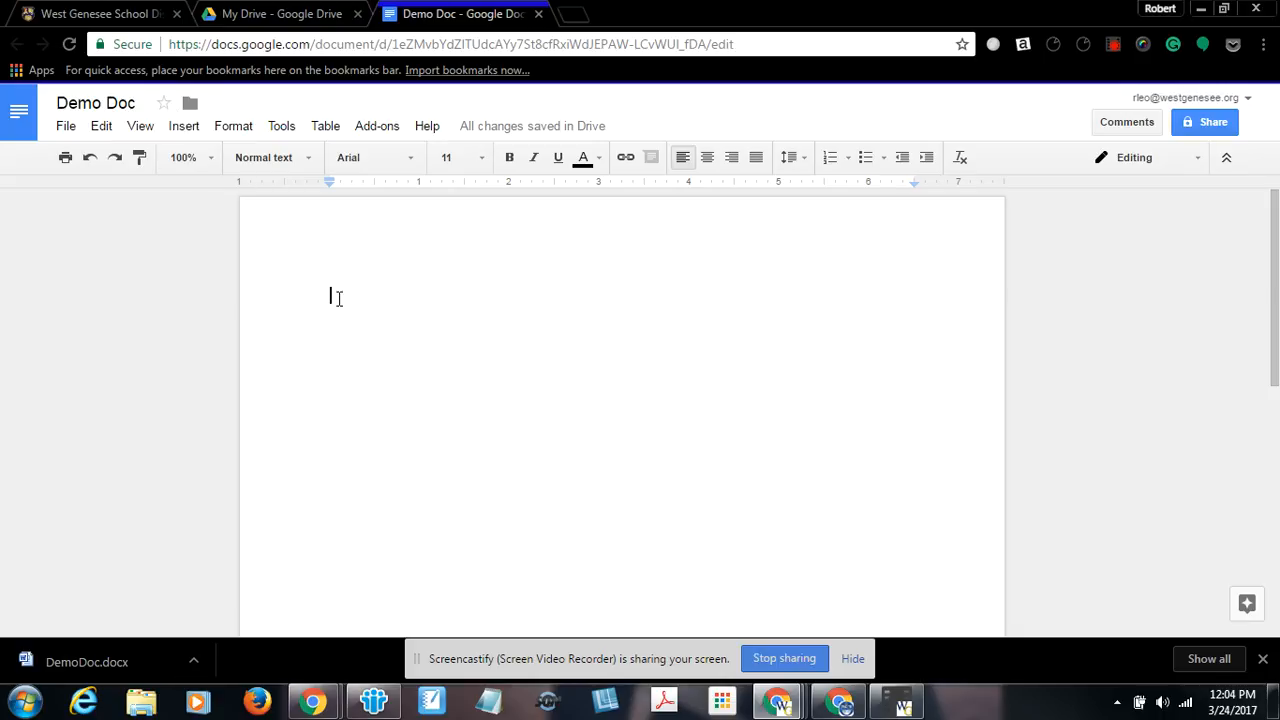
Type "Just typing some text" in the document and insert a 3 x 3 table.
{"action": "type", "text": "Jn"}
{"action": "type", "text": "st typing some tw"}
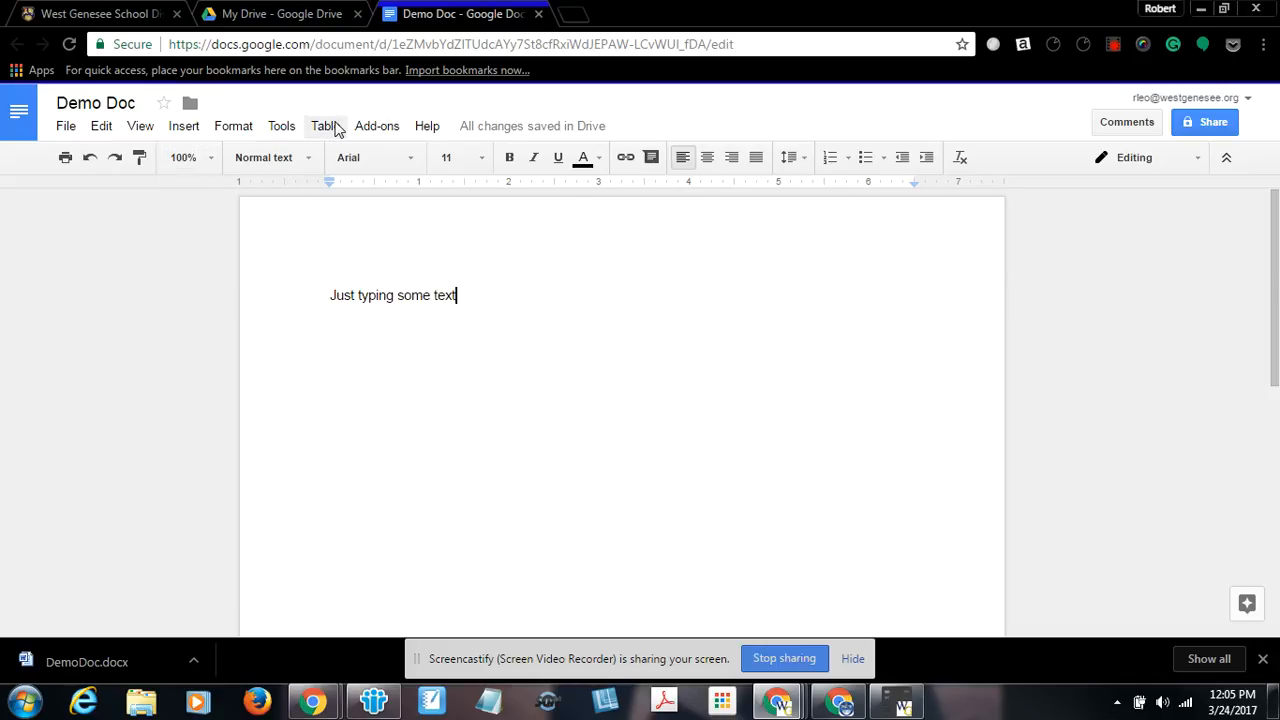
{"action": "left_click", "coordinate": [333, 128]}
{"action": "mouse_move", "coordinate": [346, 162]}
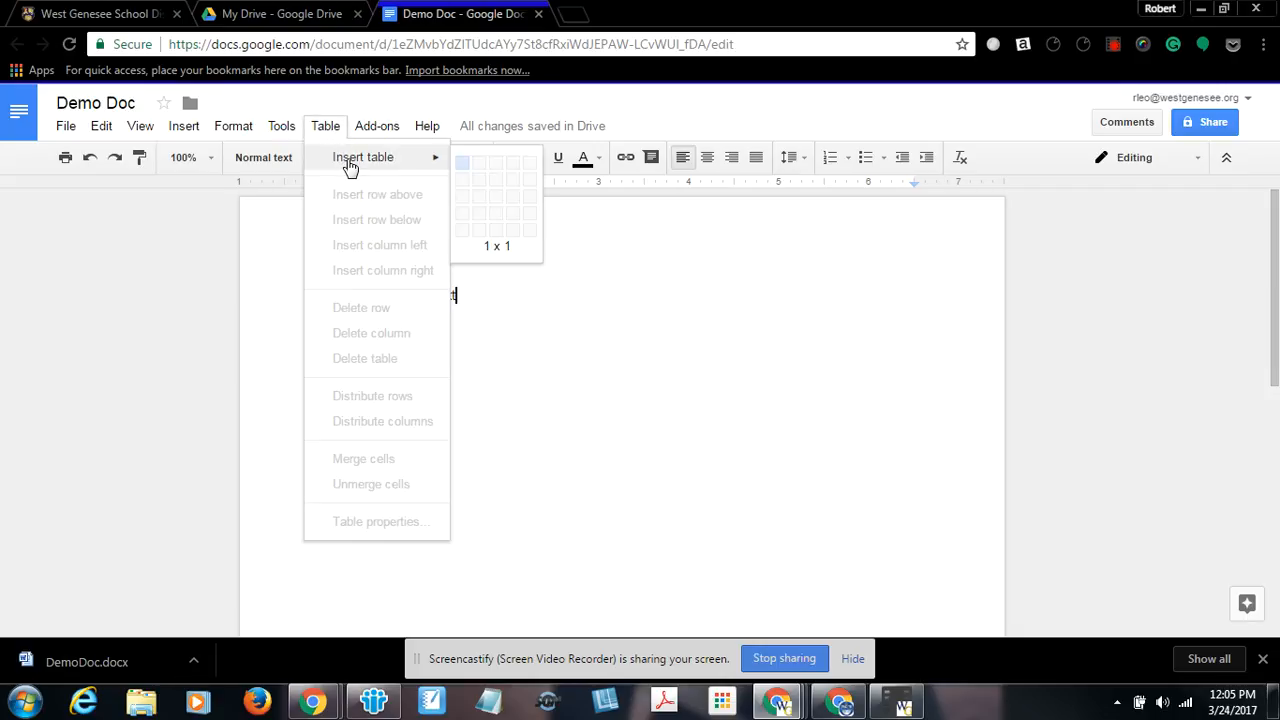
{"action": "left_click", "coordinate": [496, 200]}
{"action": "left_click_drag", "start_coordinate": [330, 296], "coordinate": [449, 321]}
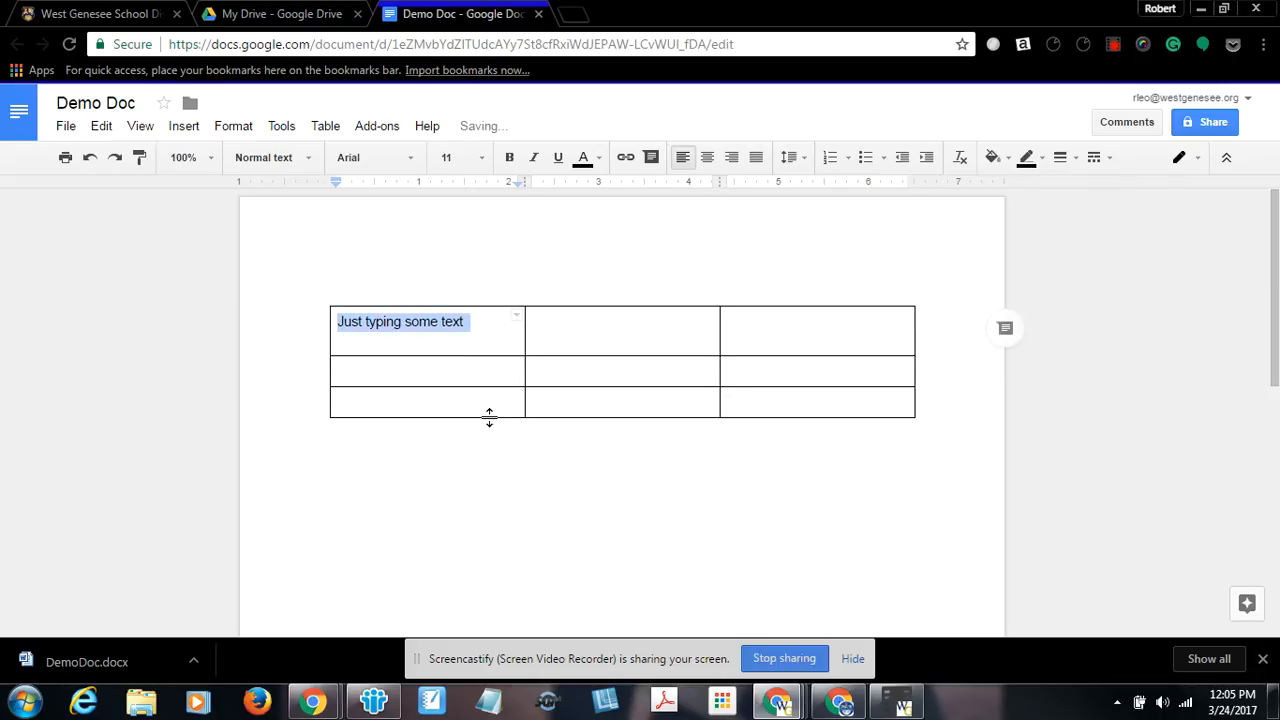
{"action": "left_click", "coordinate": [190, 129]}
{"action": "mouse_move", "coordinate": [213, 291]}
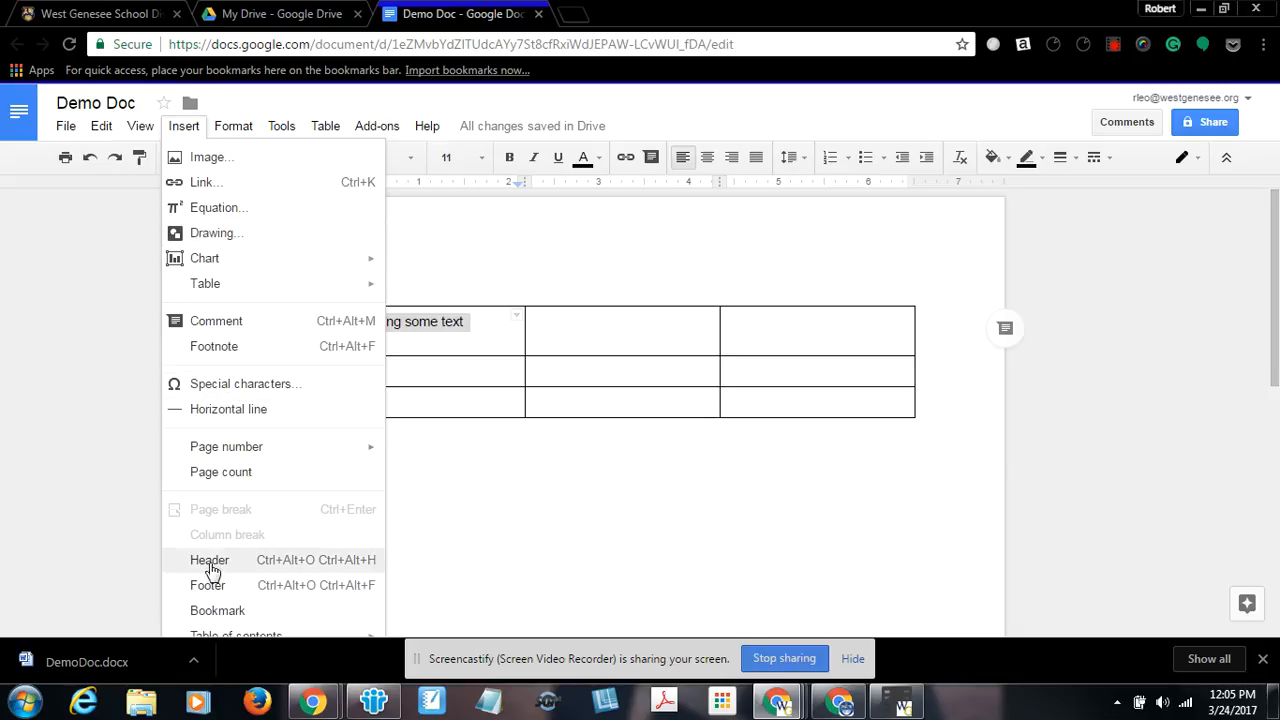
{"action": "left_click", "coordinate": [495, 553]}
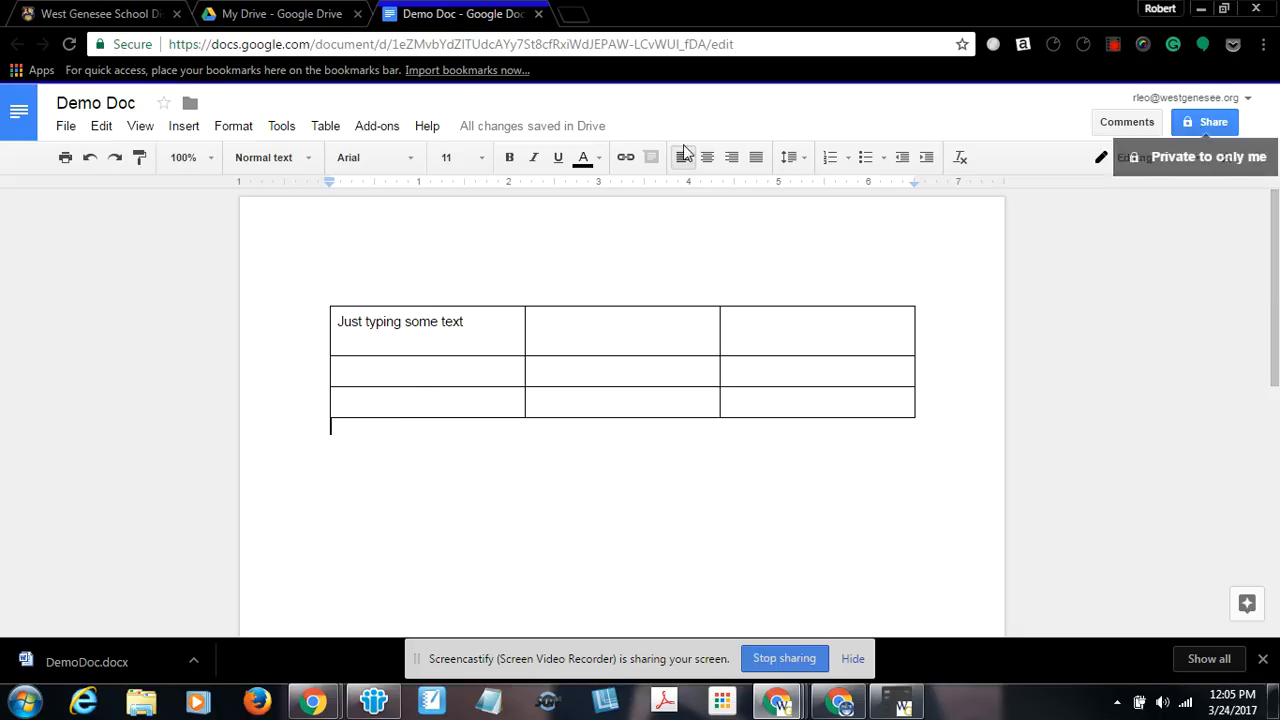
Locate Demo Doc in My Drive and return to the document.
{"action": "left_click", "coordinate": [66, 127]}
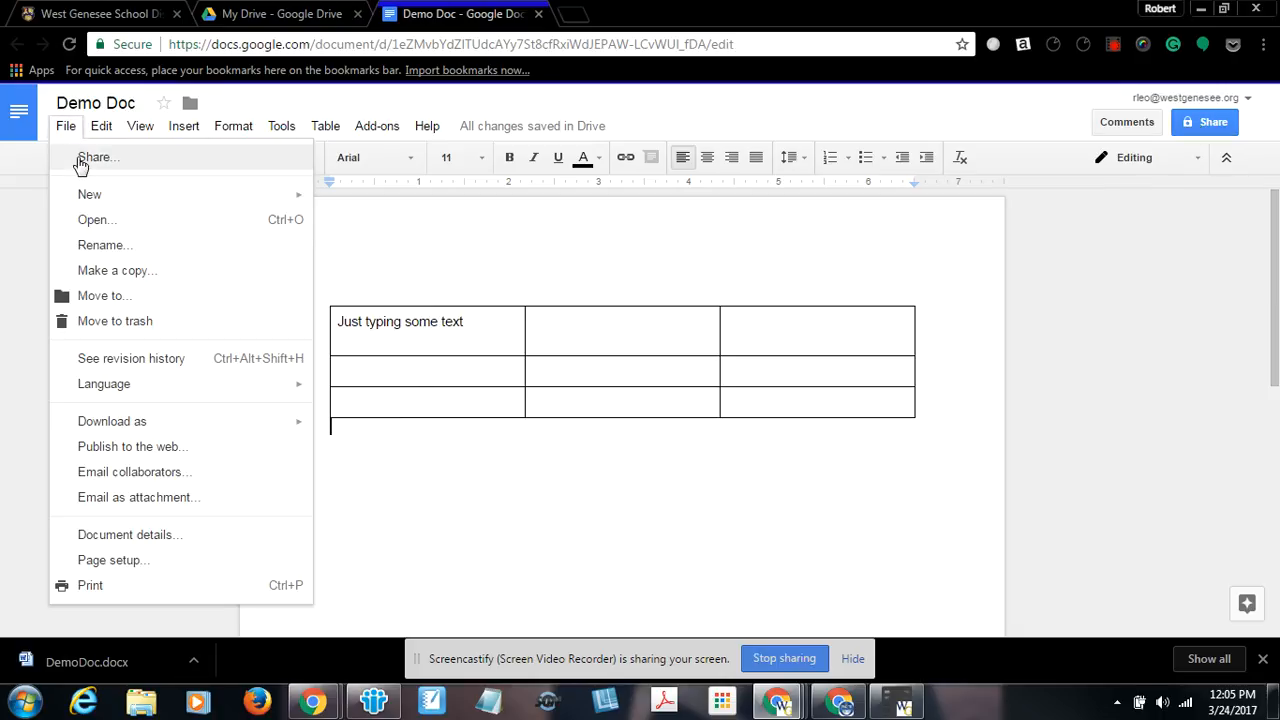
{"action": "left_click", "coordinate": [275, 14]}
{"action": "scroll", "coordinate": [330, 300], "scroll_direction": "down", "scroll_amount": 4}
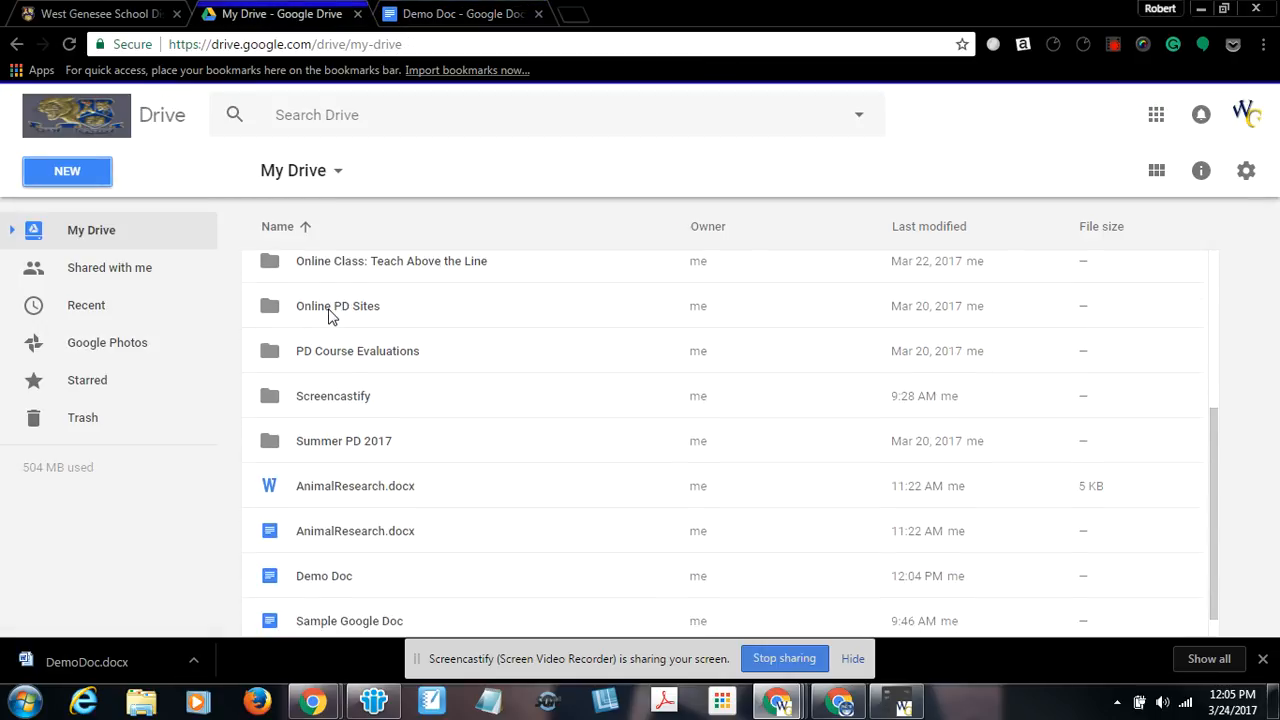
{"action": "left_click", "coordinate": [316, 553]}
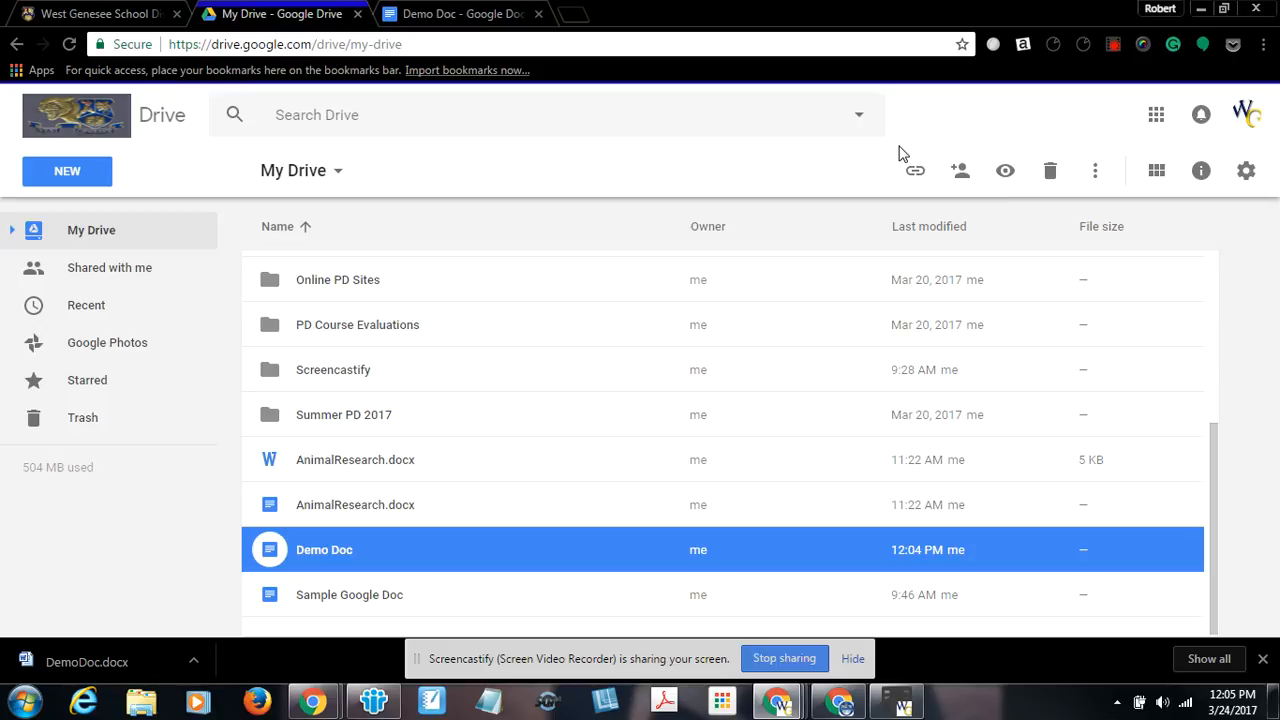
{"action": "left_click", "coordinate": [512, 20]}
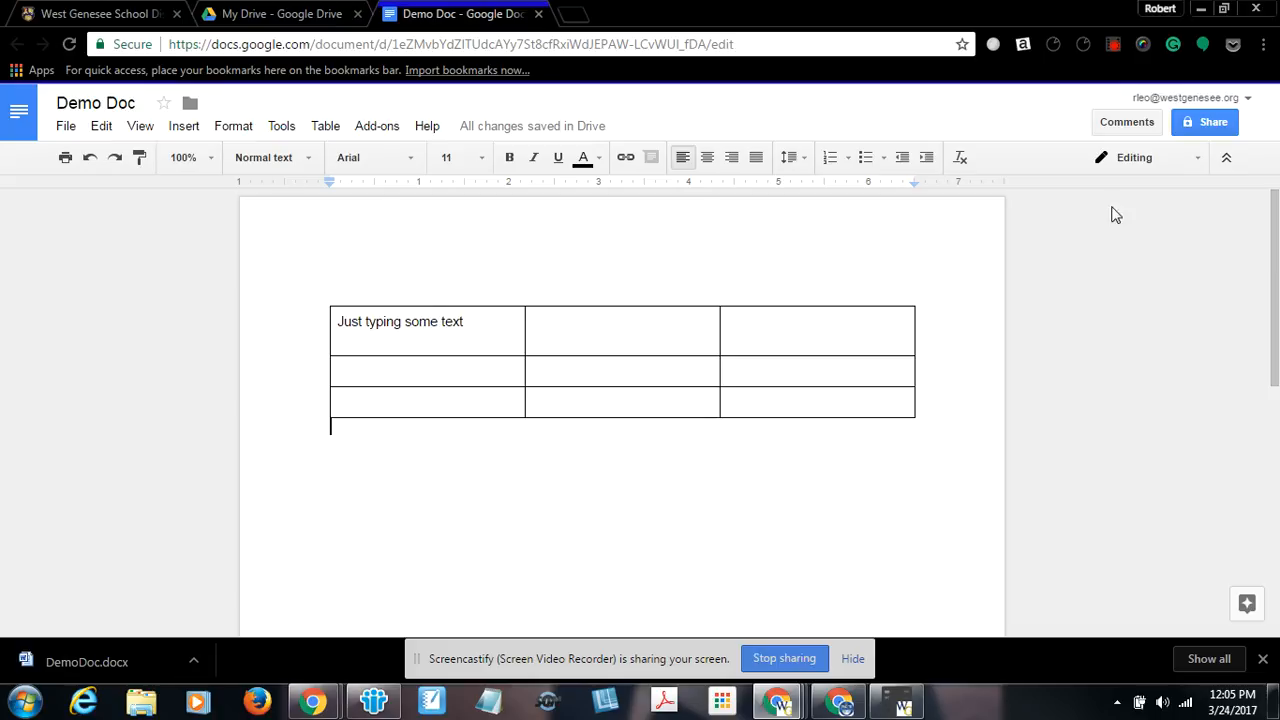
Open the sharing dialog and add a colleague's e-mail address as a recipient.
{"action": "left_click", "coordinate": [1210, 133]}
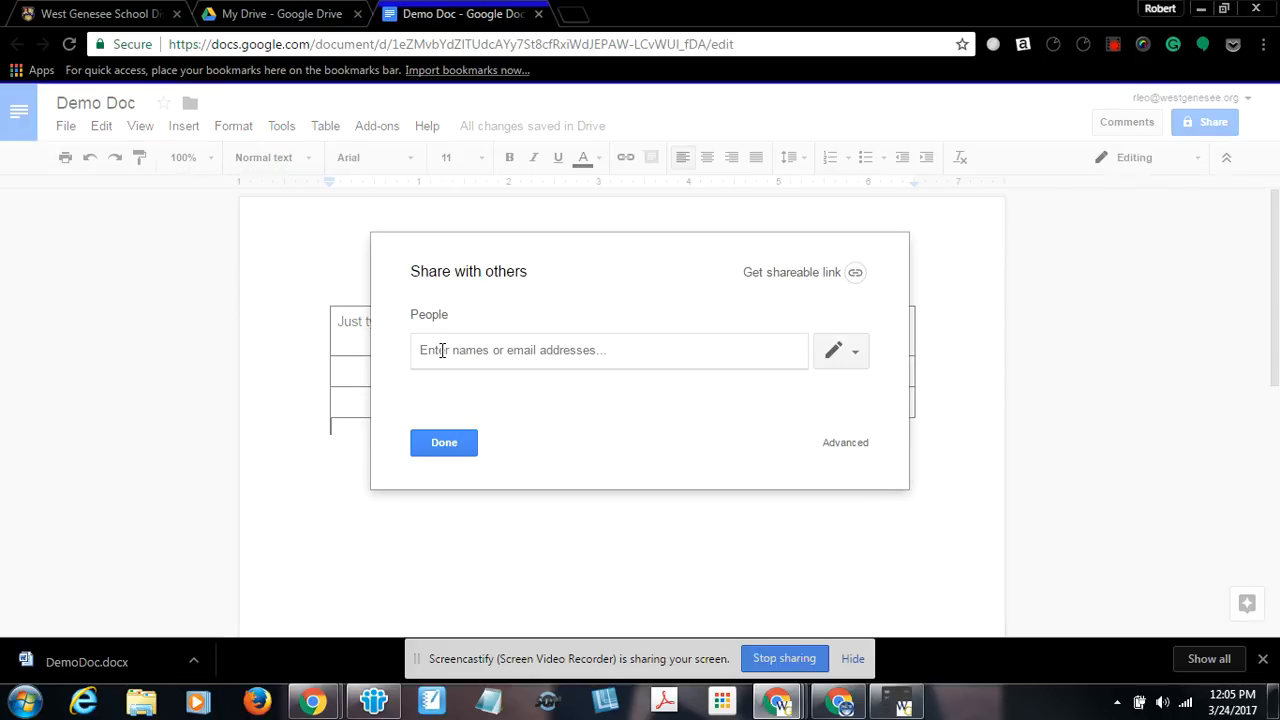
{"action": "type", "text": "r"}
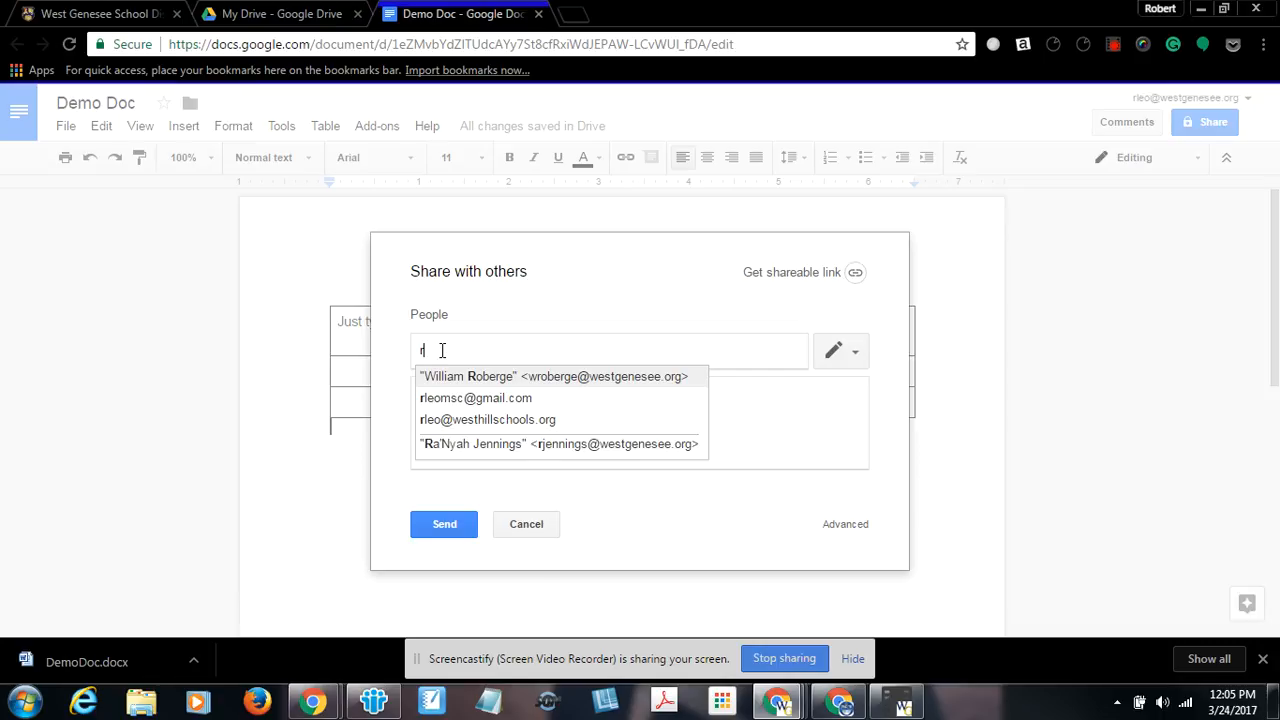
{"action": "type", "text": "leo"}
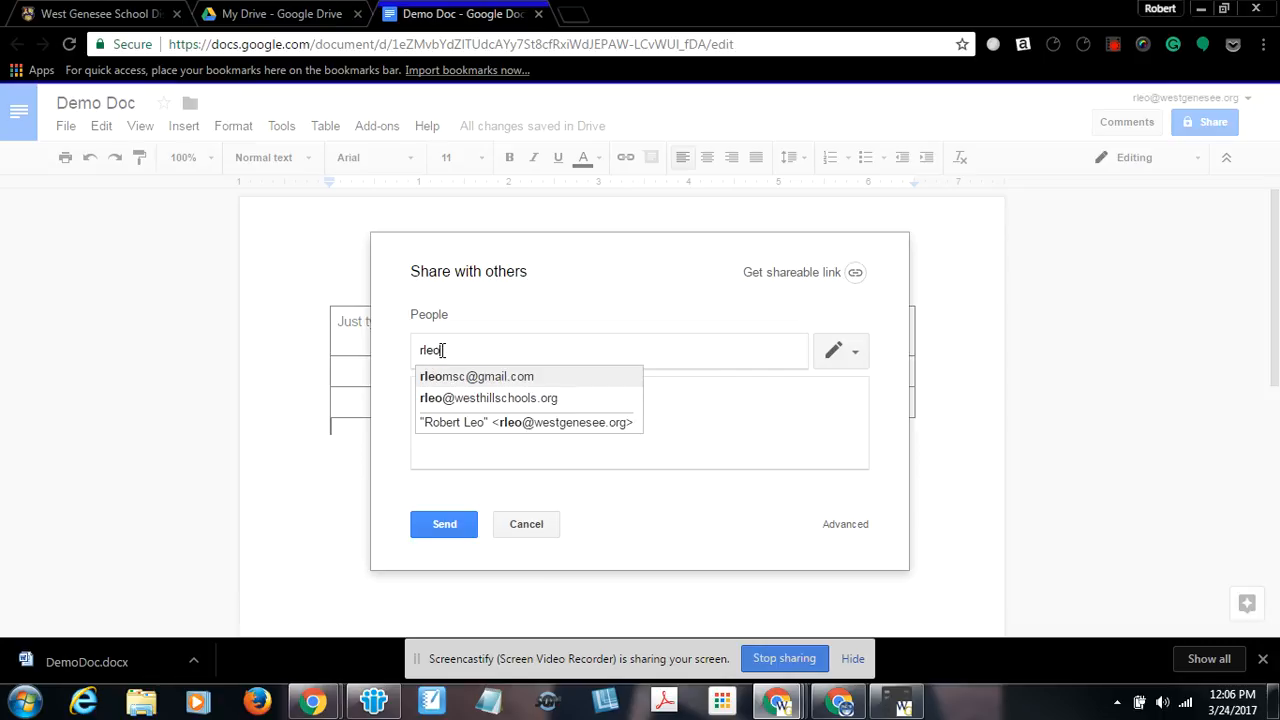
{"action": "left_click", "coordinate": [470, 402]}
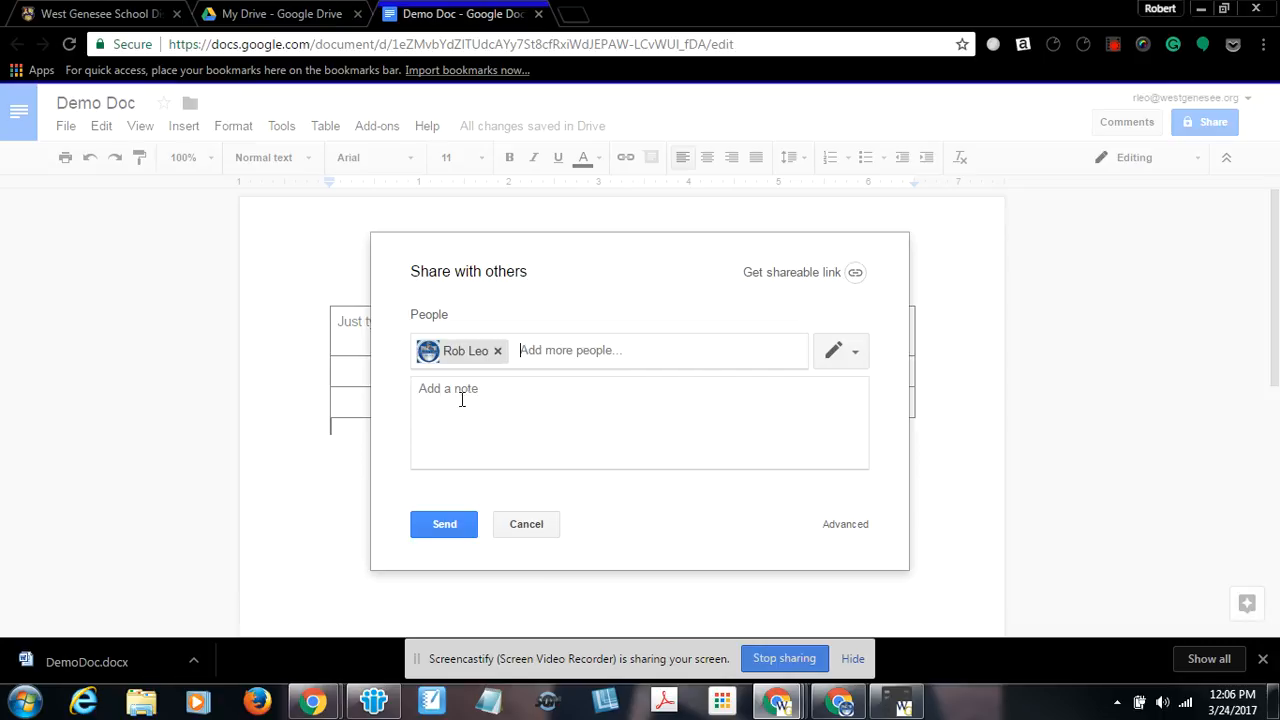
Give the recipient Can edit permission and send the share, confirming the outside-organisation warning.
{"action": "left_click", "coordinate": [858, 358]}
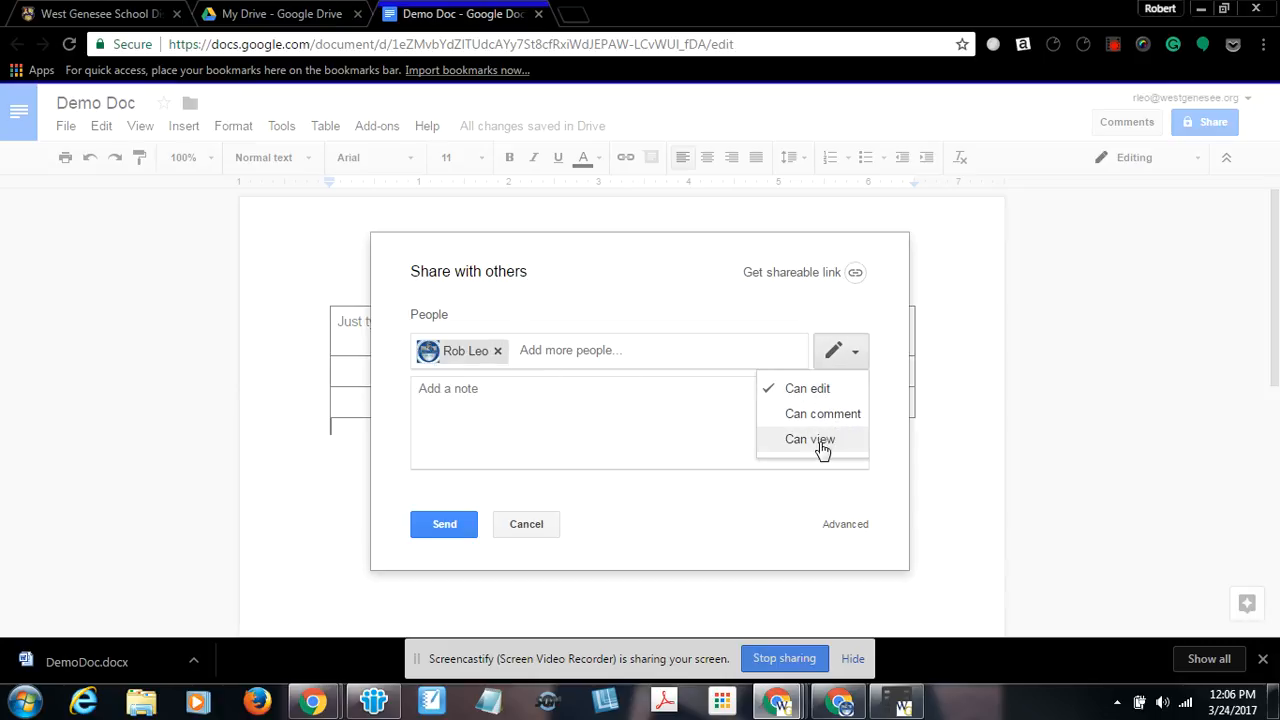
{"action": "left_click", "coordinate": [806, 392]}
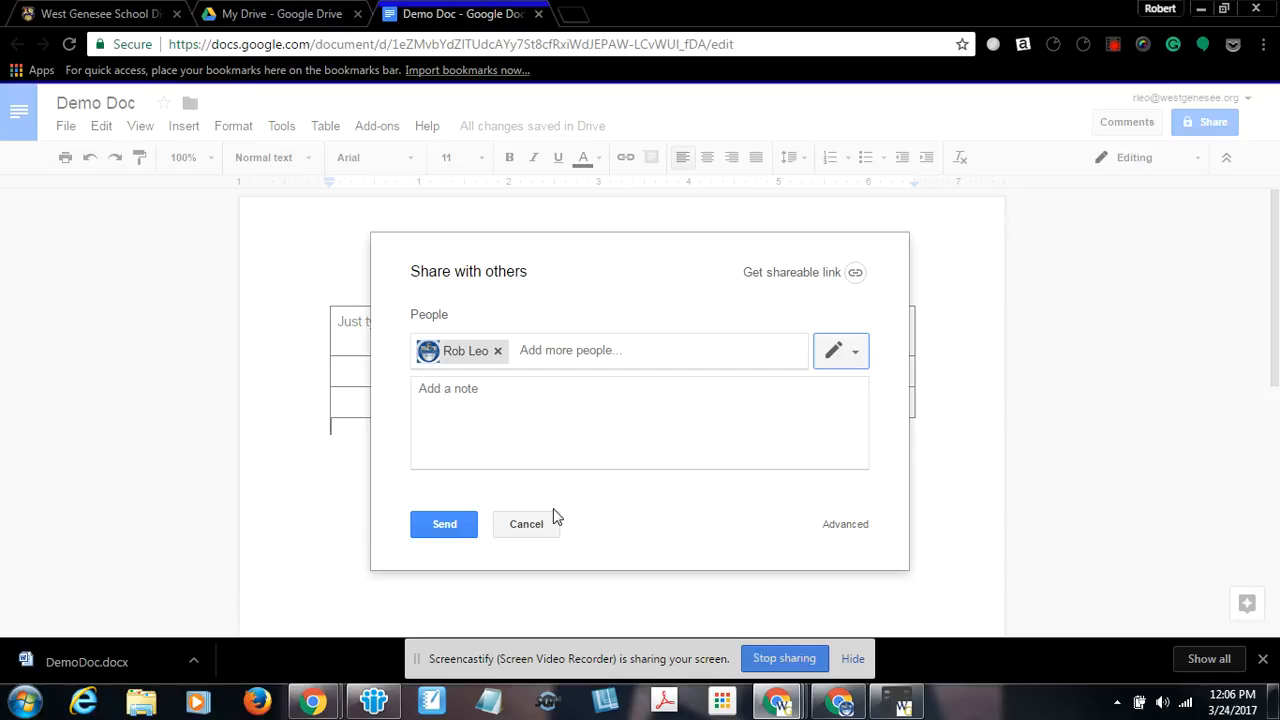
{"action": "left_click", "coordinate": [448, 398]}
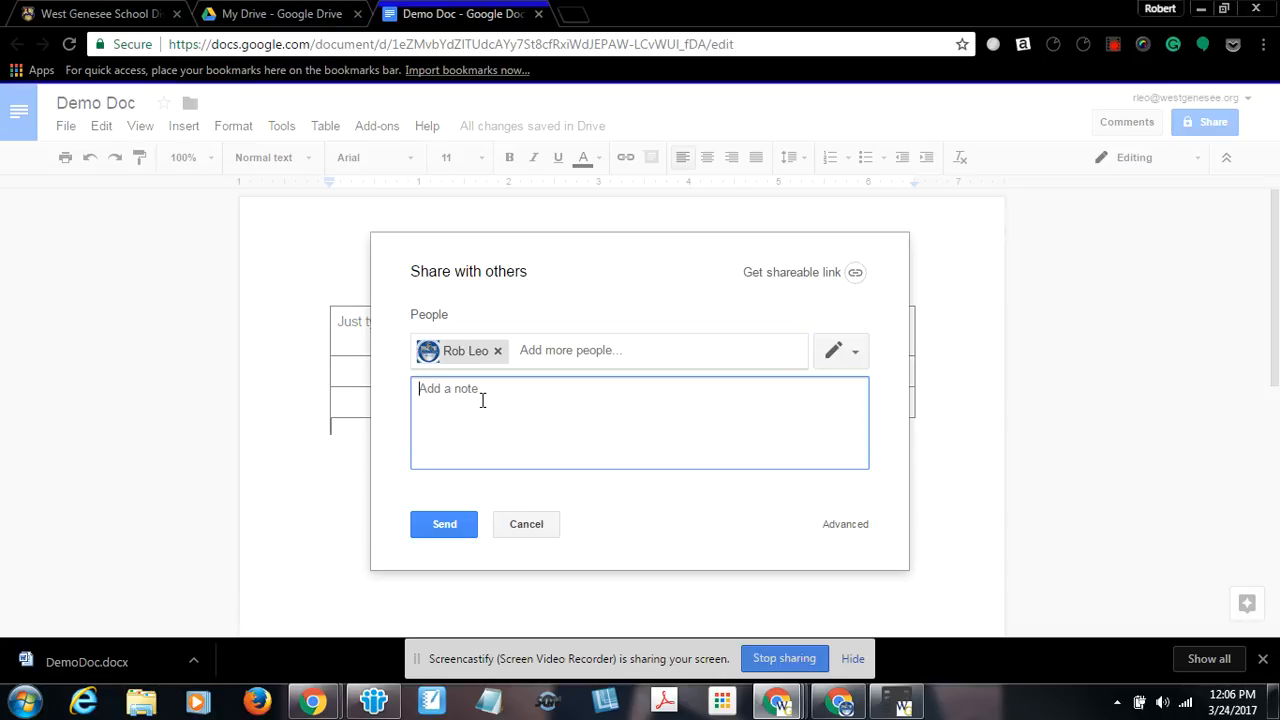
{"action": "left_click", "coordinate": [445, 524]}
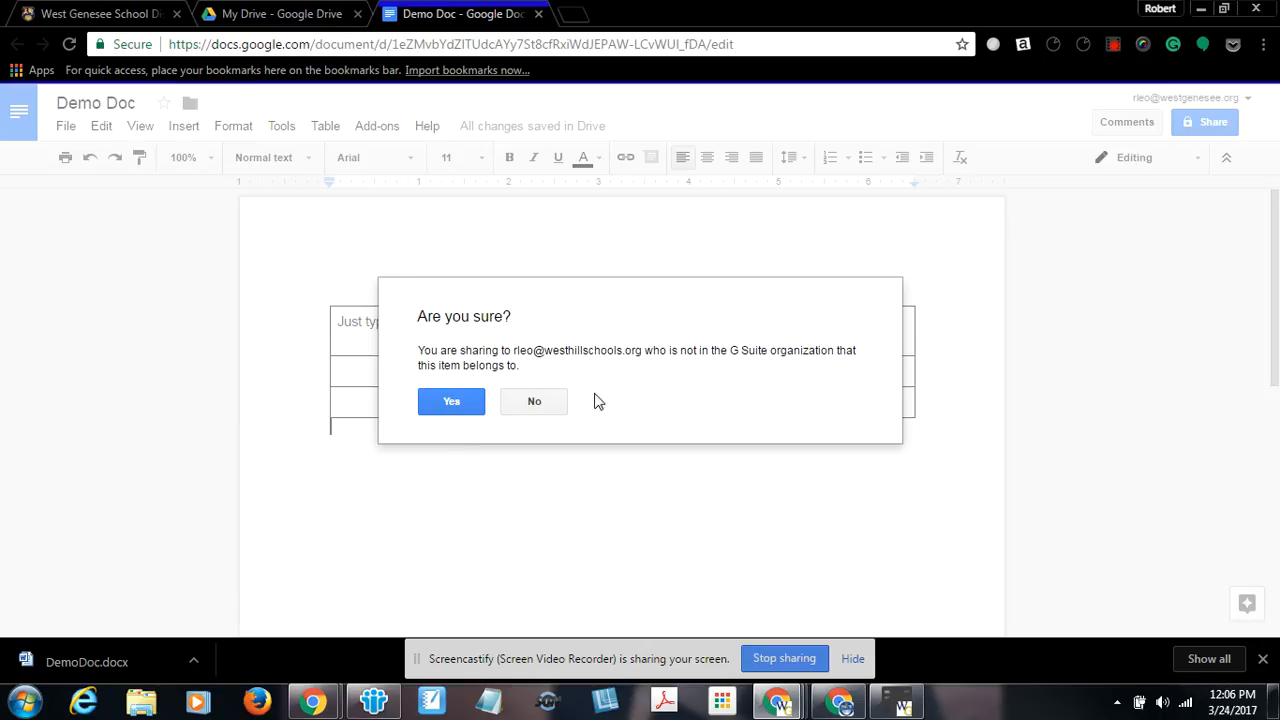
{"action": "left_click", "coordinate": [452, 401]}
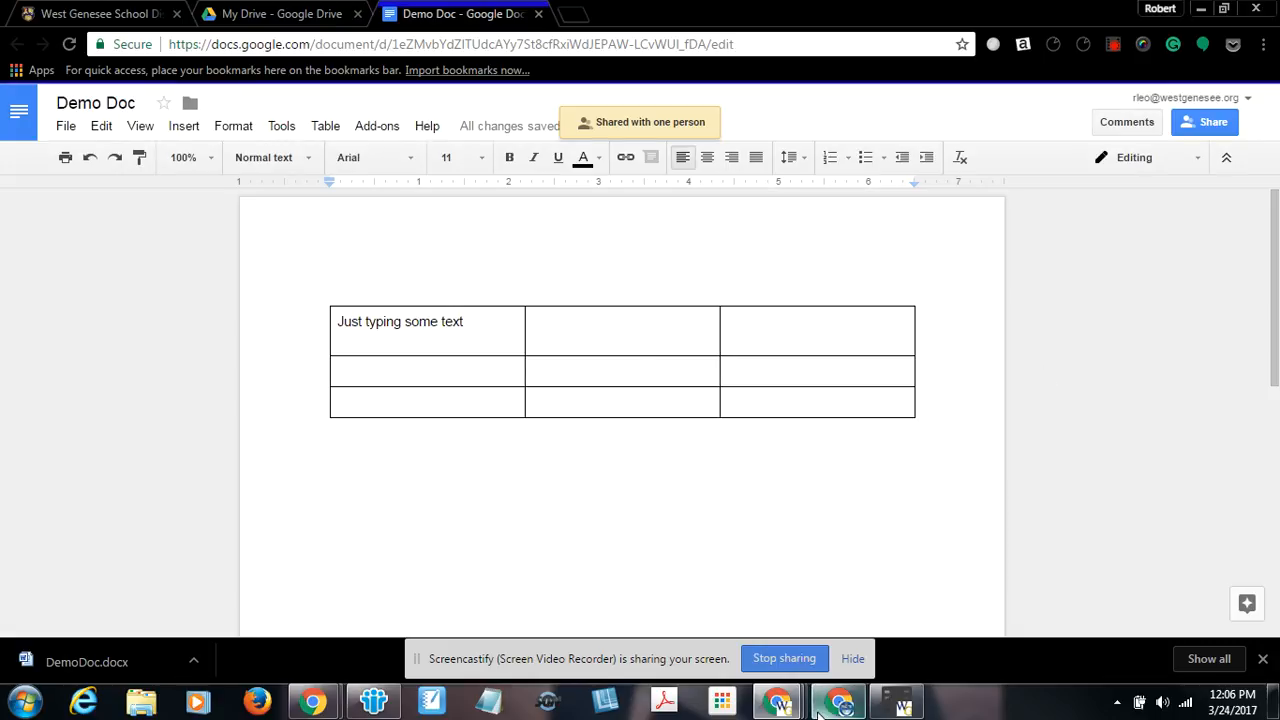
Switch to the recipient's browser window and open Demo Doc from Shared with me.
{"action": "left_click_drag", "start_coordinate": [1279, 20], "coordinate": [733, 17]}
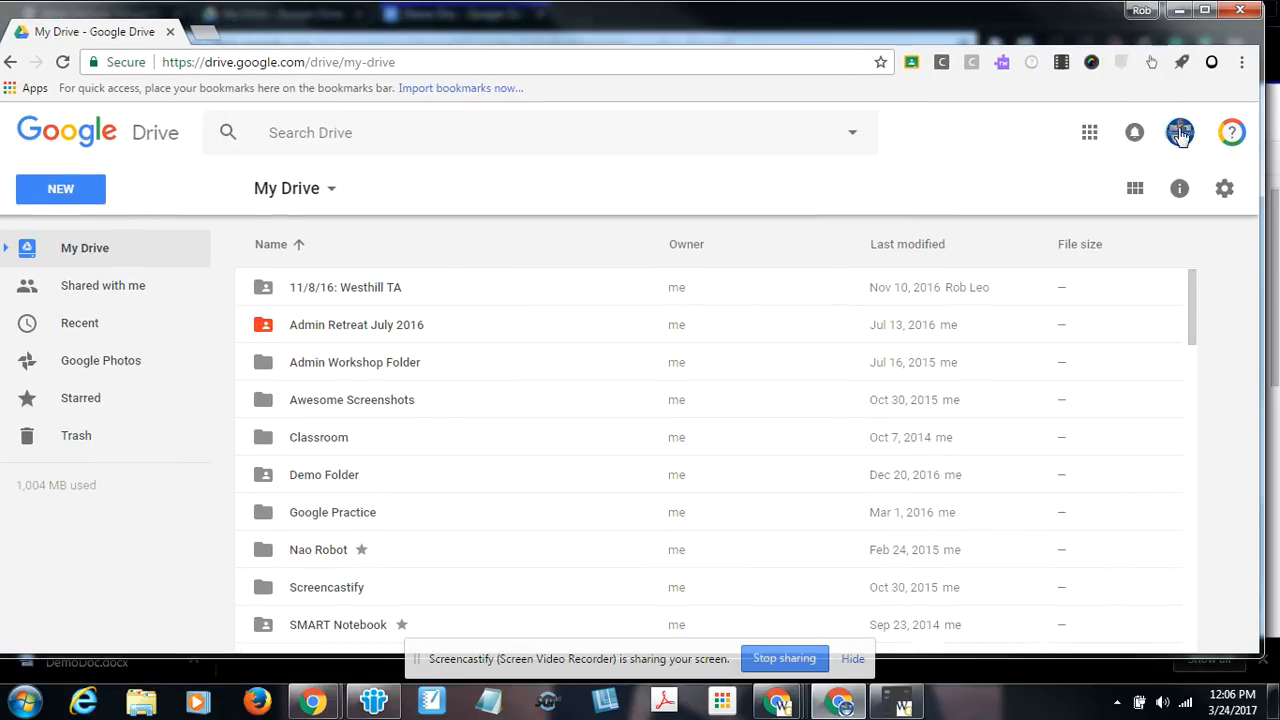
{"action": "left_click", "coordinate": [1205, 10]}
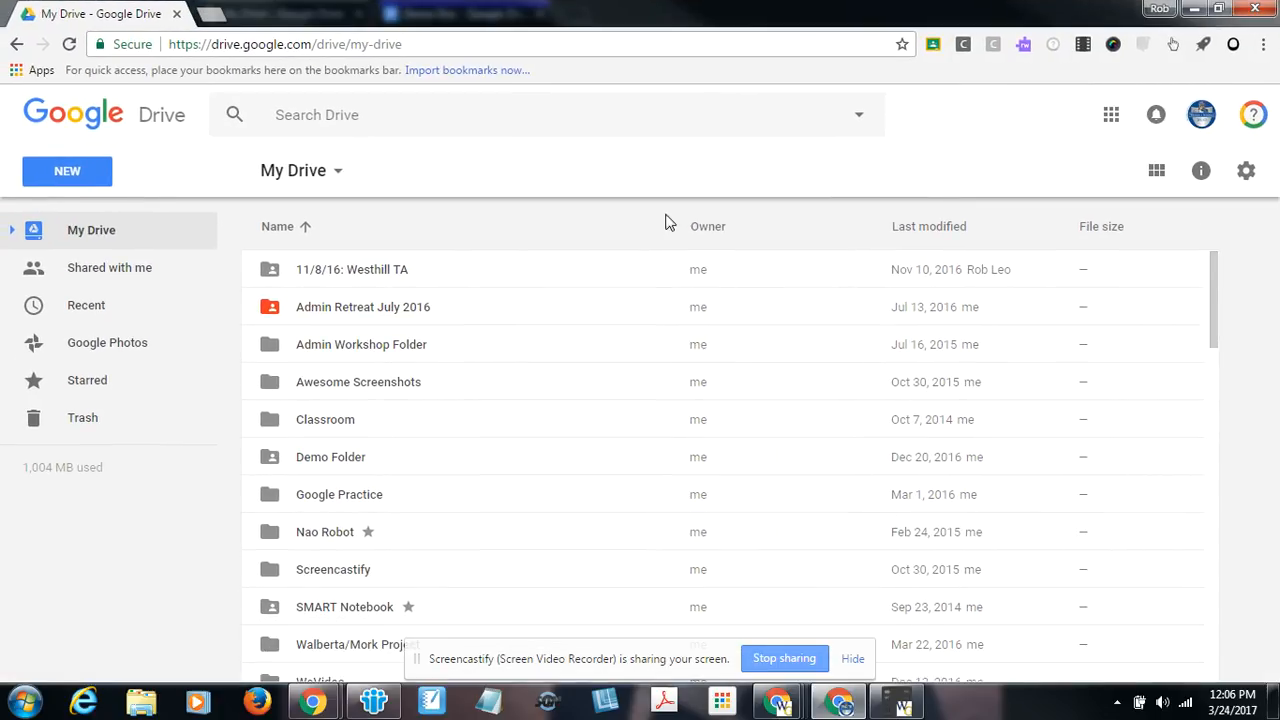
{"action": "left_click", "coordinate": [88, 278]}
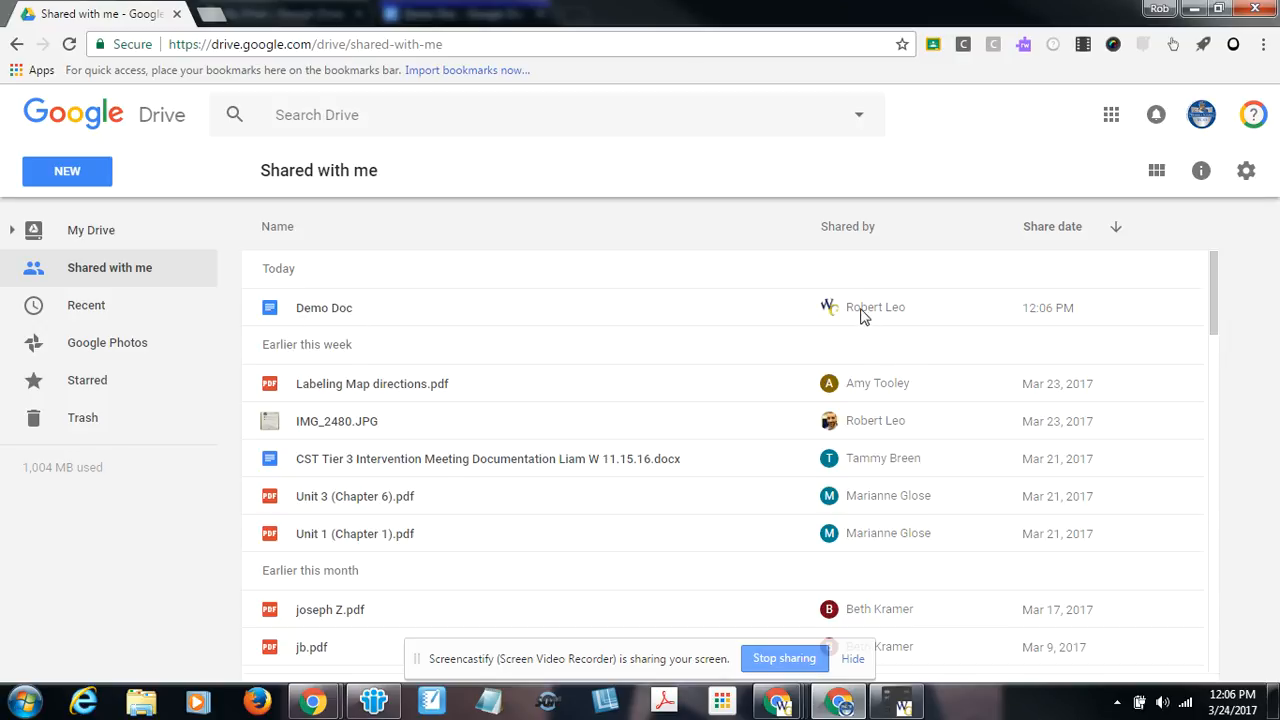
{"action": "left_click", "coordinate": [313, 313]}
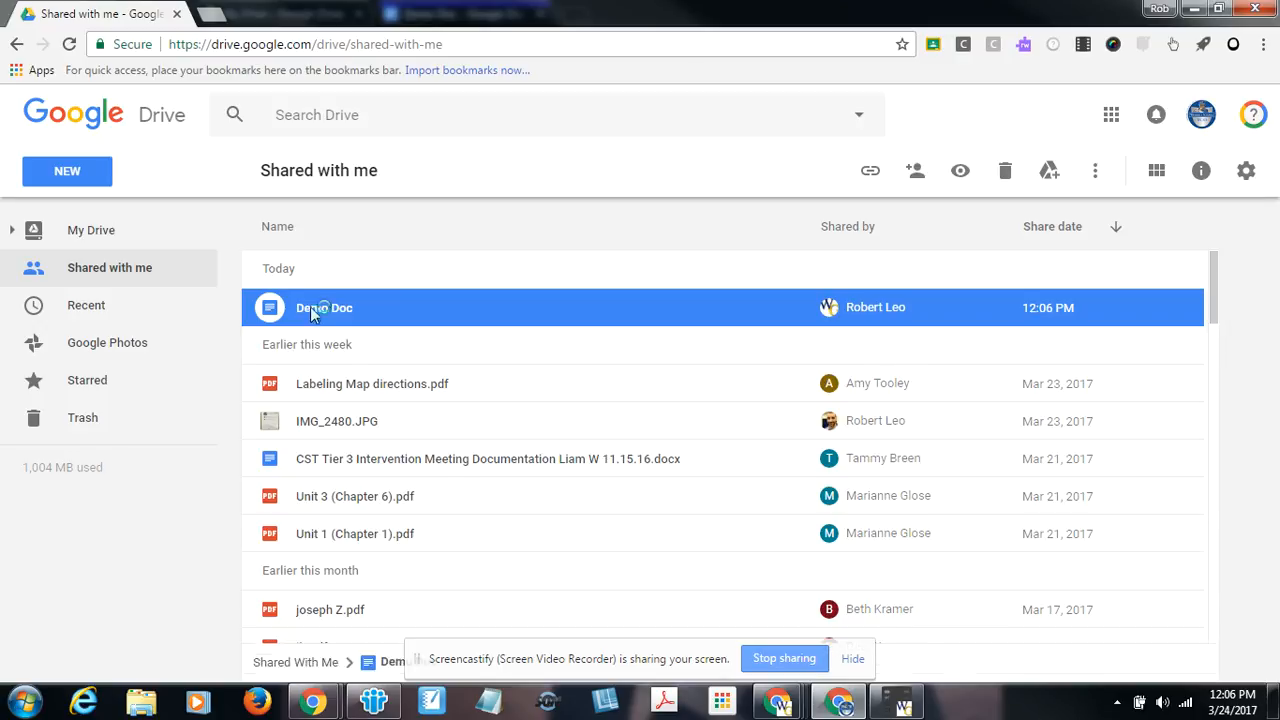
{"action": "double_click", "coordinate": [313, 313]}
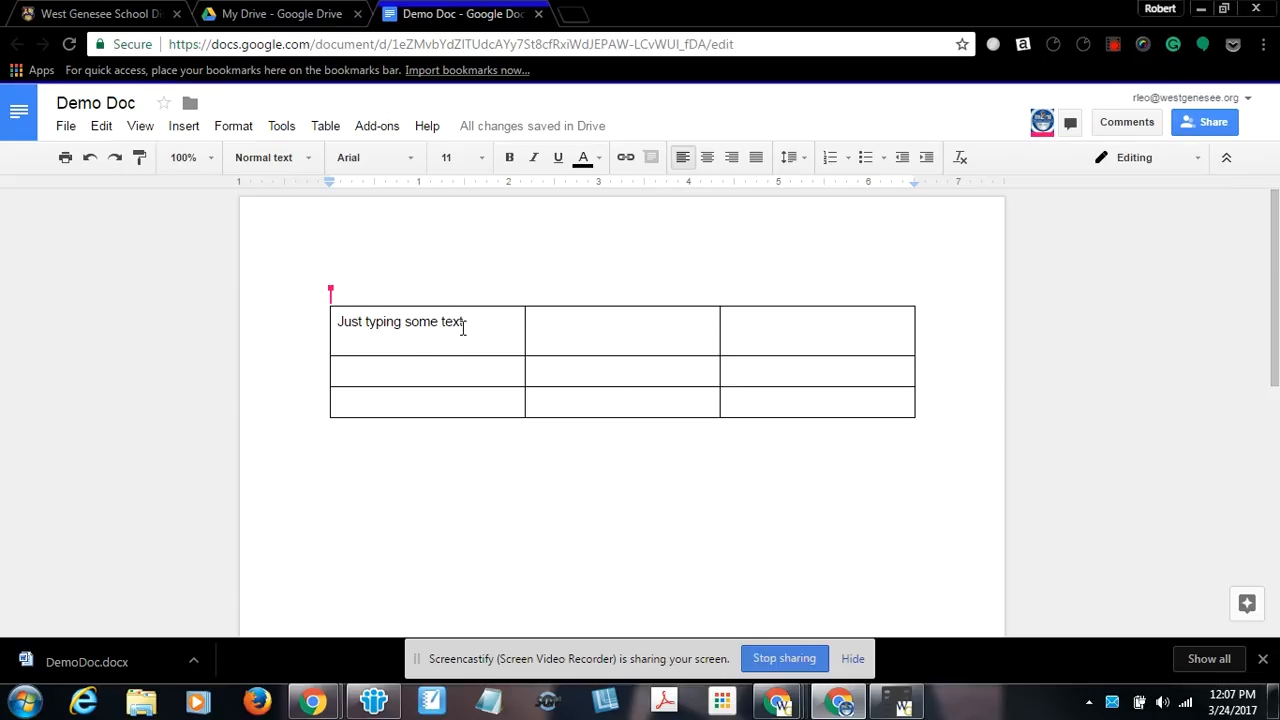
In the recipient's window, type 'I am now typing on this document.' above the table.
{"action": "double_click", "coordinate": [416, 368]}
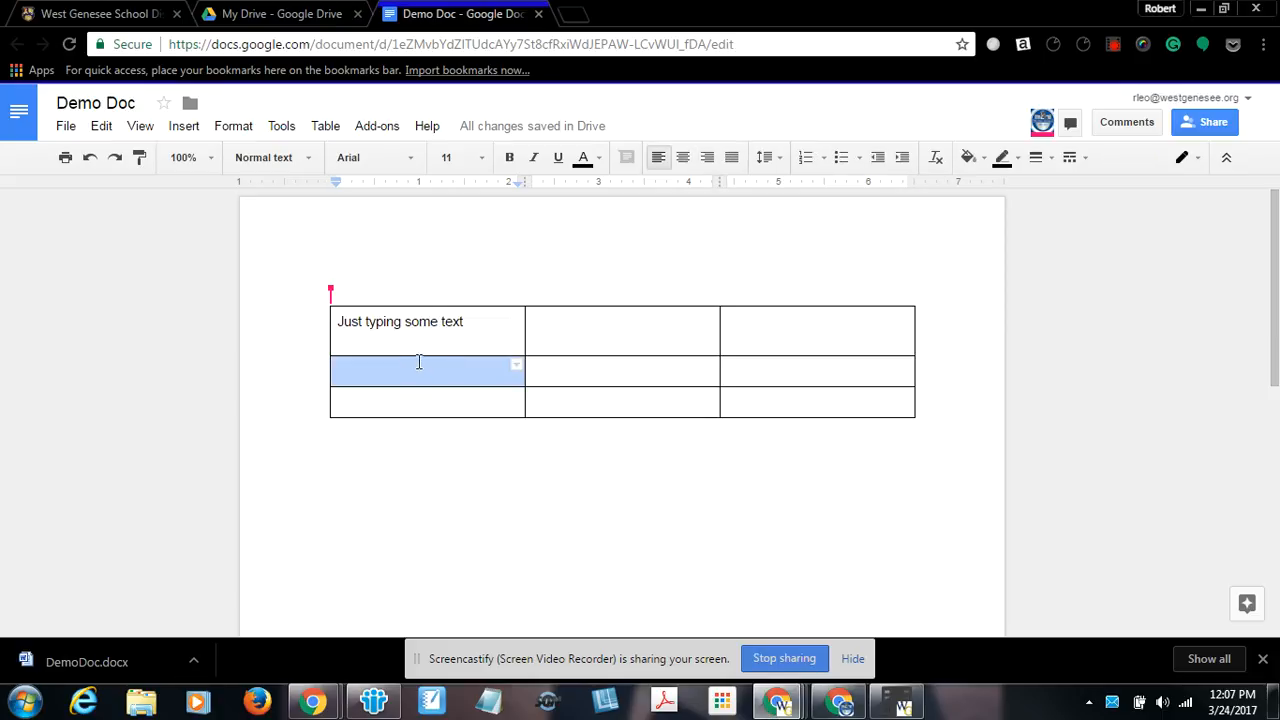
{"action": "key", "text": "alt+Tab"}
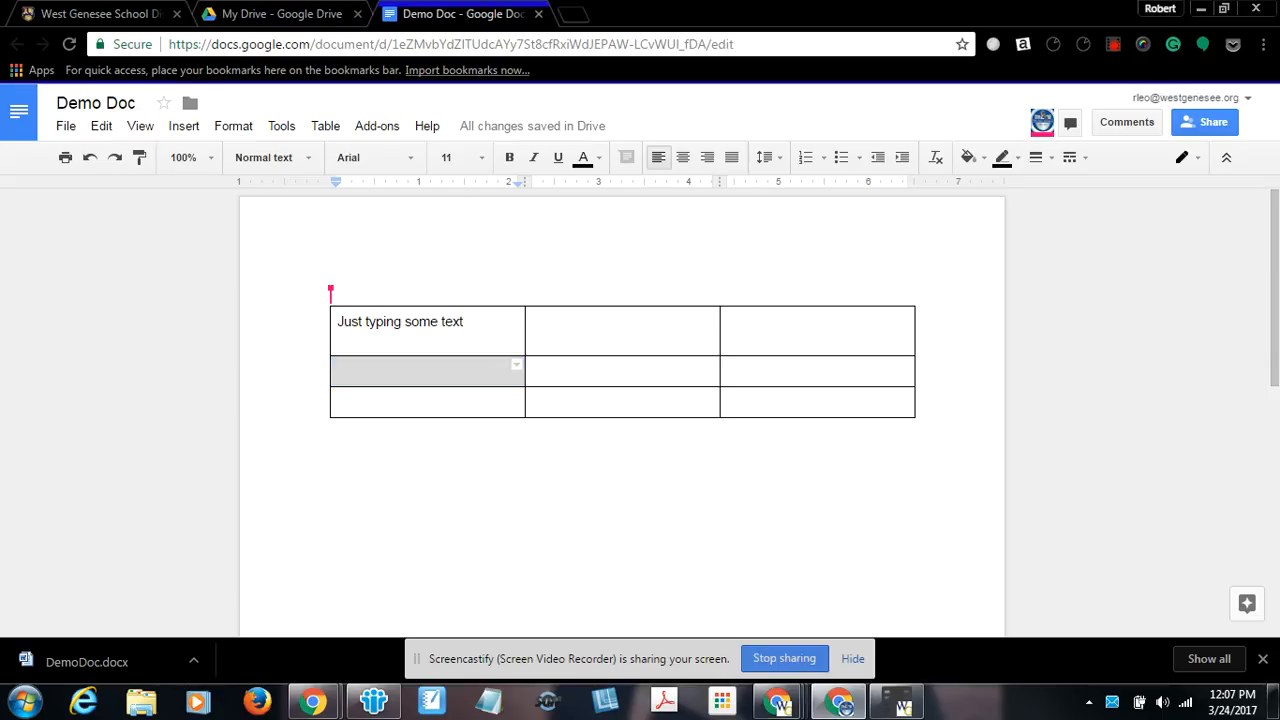
{"action": "type", "text": "I am now typing on this document."}
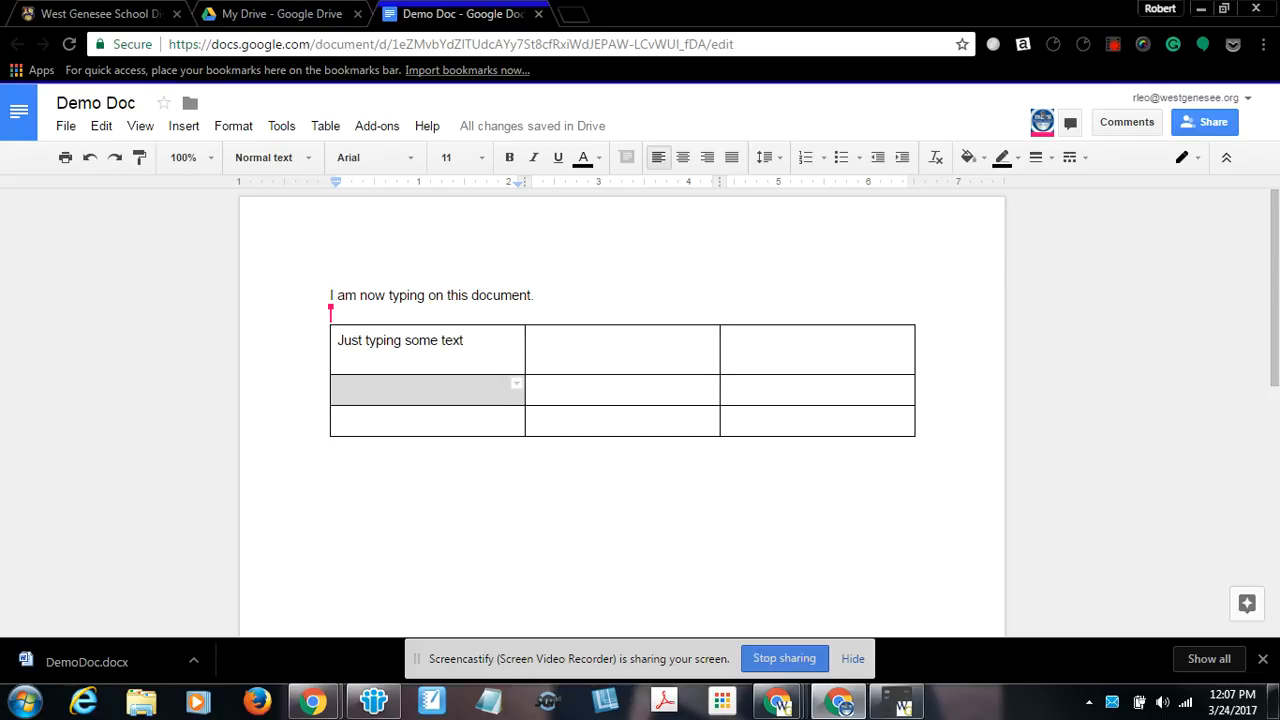
{"action": "left_click_drag", "start_coordinate": [1279, 60], "coordinate": [635, 60]}
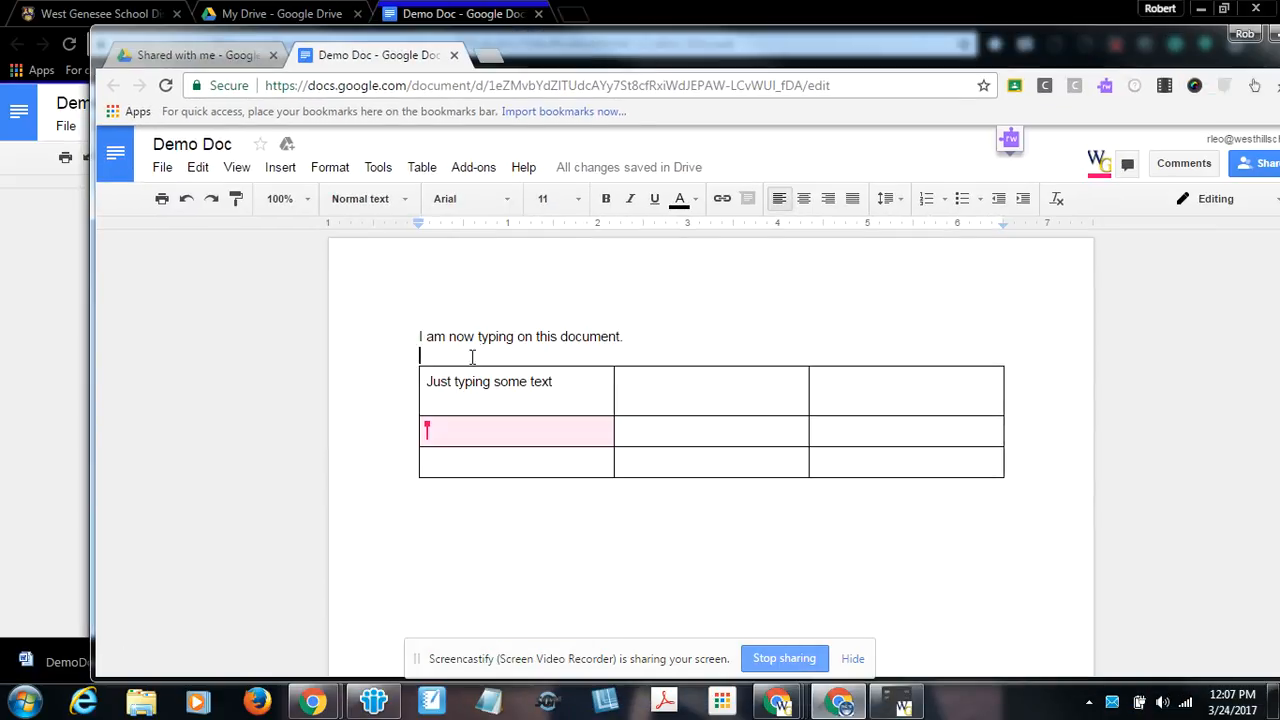
{"action": "left_click_drag", "start_coordinate": [716, 48], "coordinate": [1279, 78]}
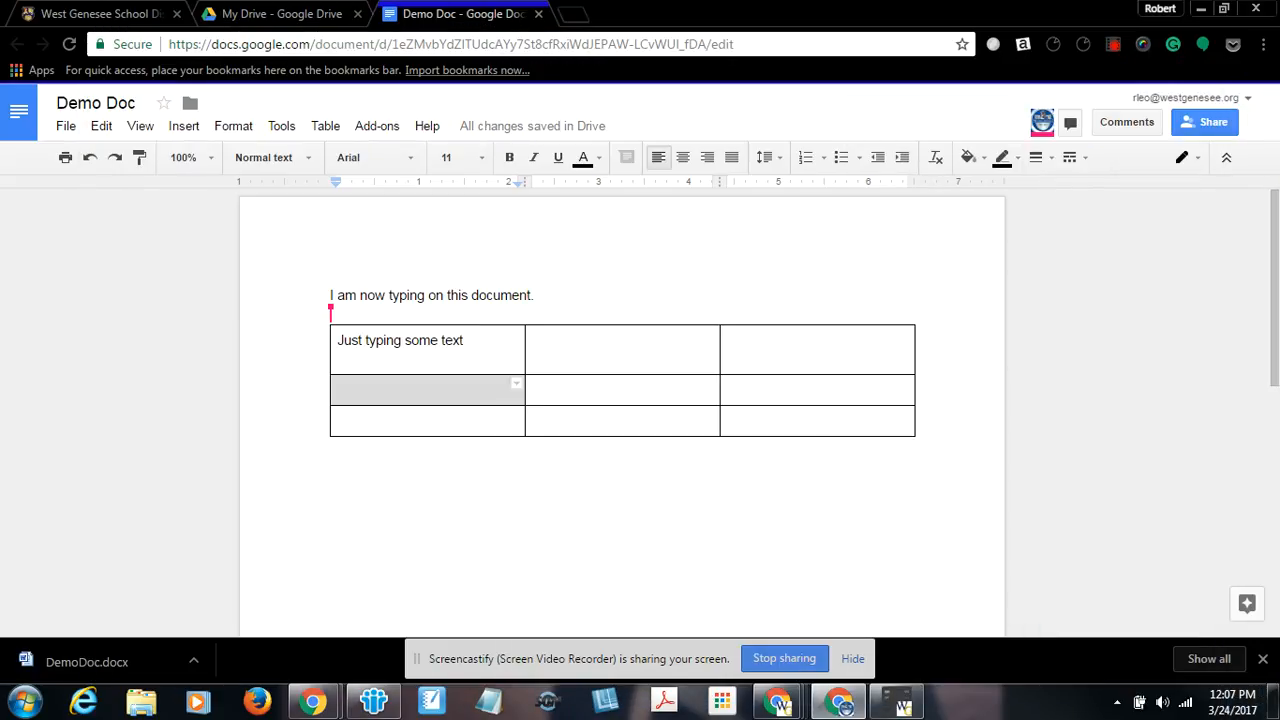
Open the revision history, compare the revisions, and restore the March 24, 12:05 PM revision.
{"action": "double_click", "coordinate": [620, 356]}
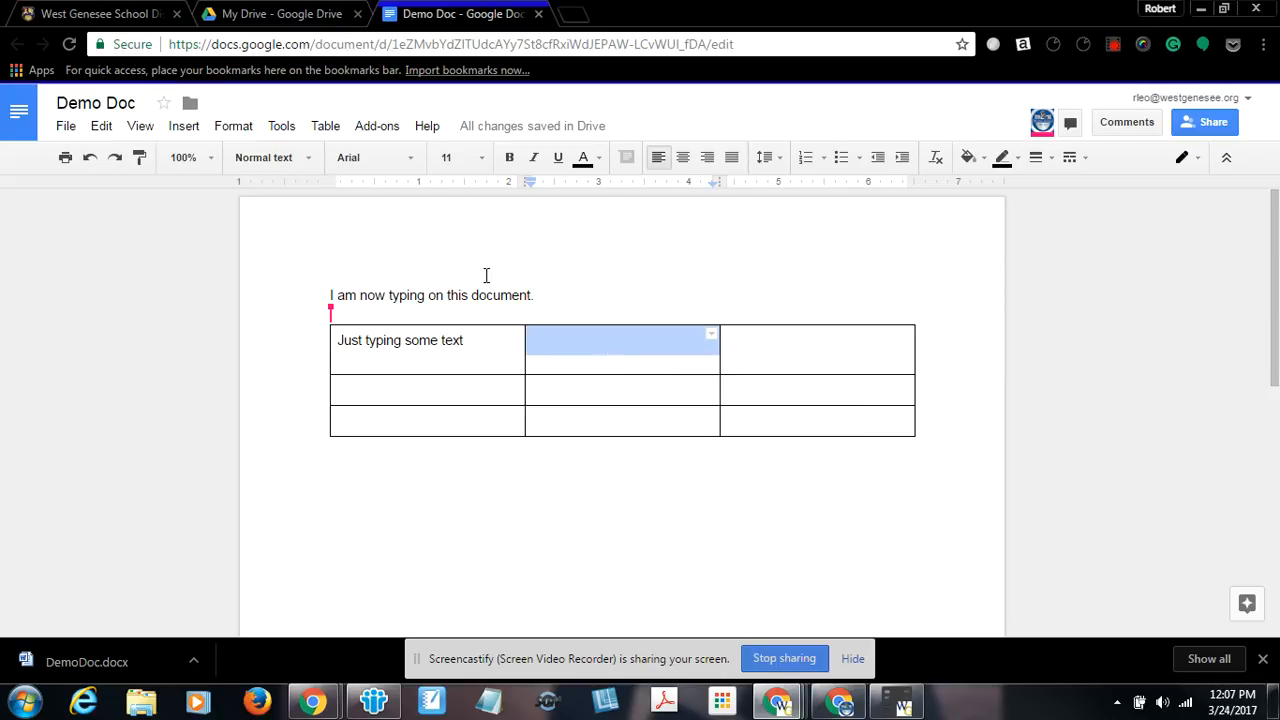
{"action": "left_click", "coordinate": [72, 132]}
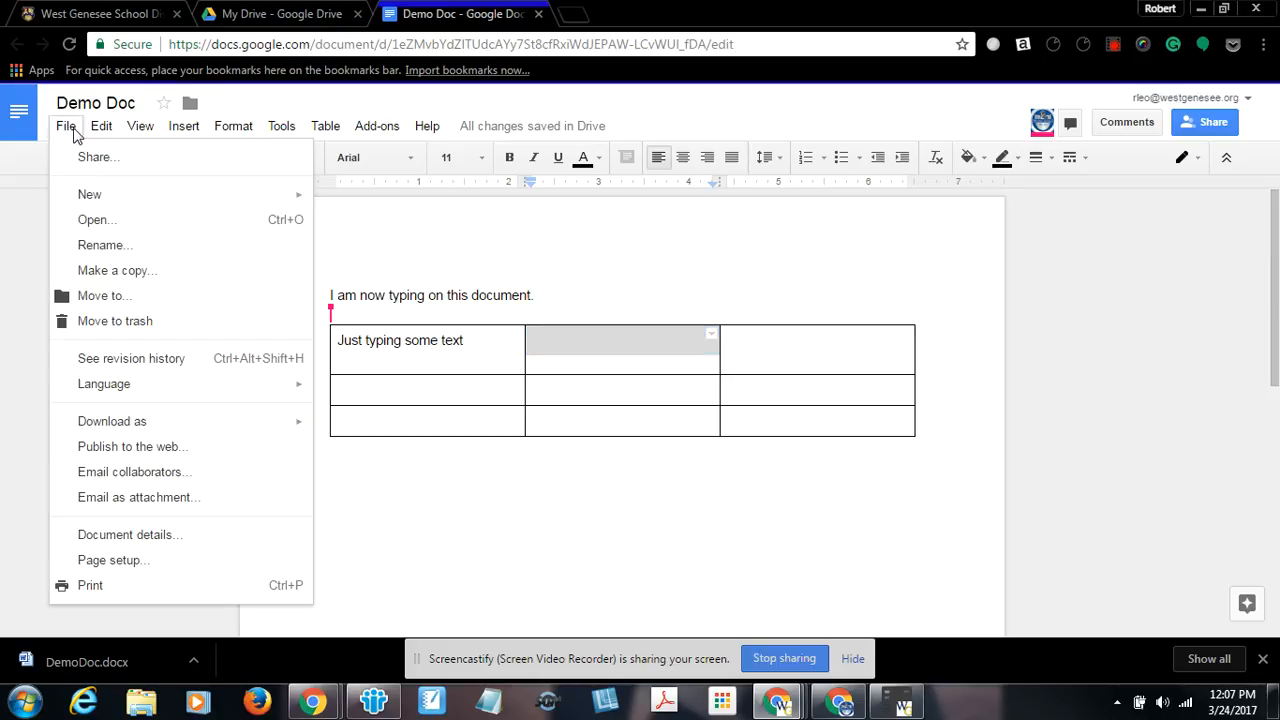
{"action": "left_click", "coordinate": [131, 362]}
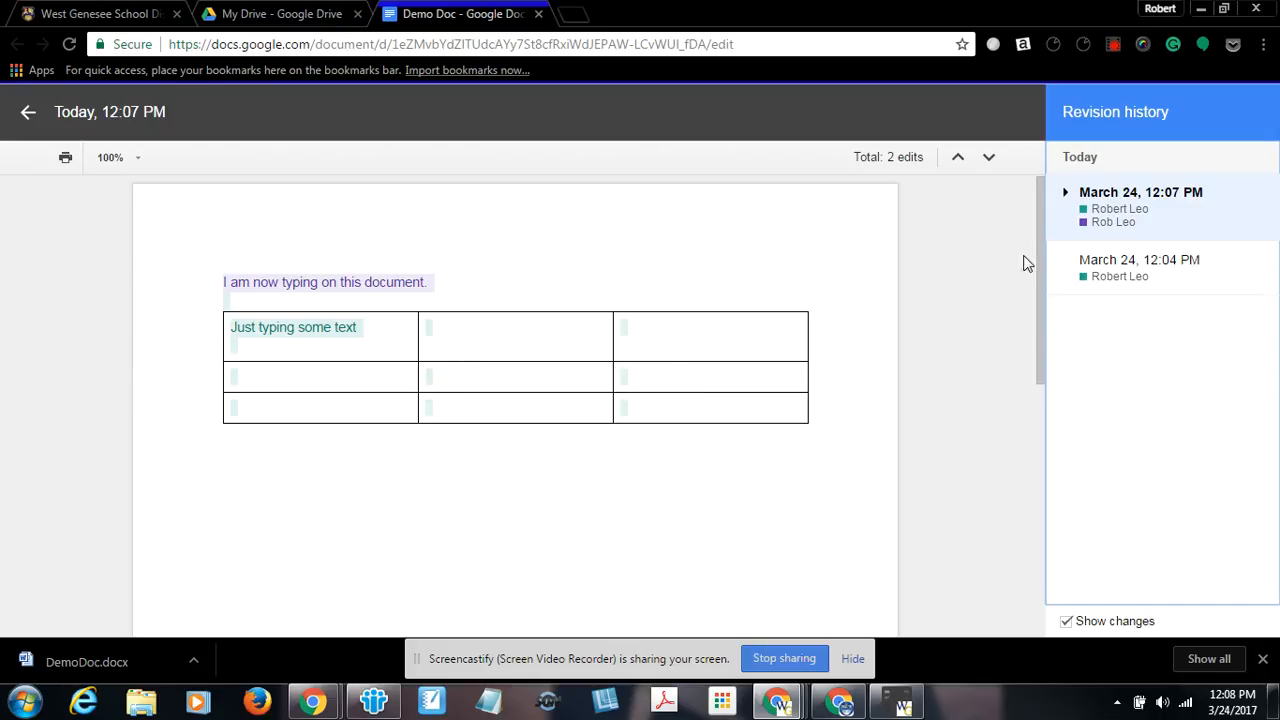
{"action": "left_click", "coordinate": [1065, 194]}
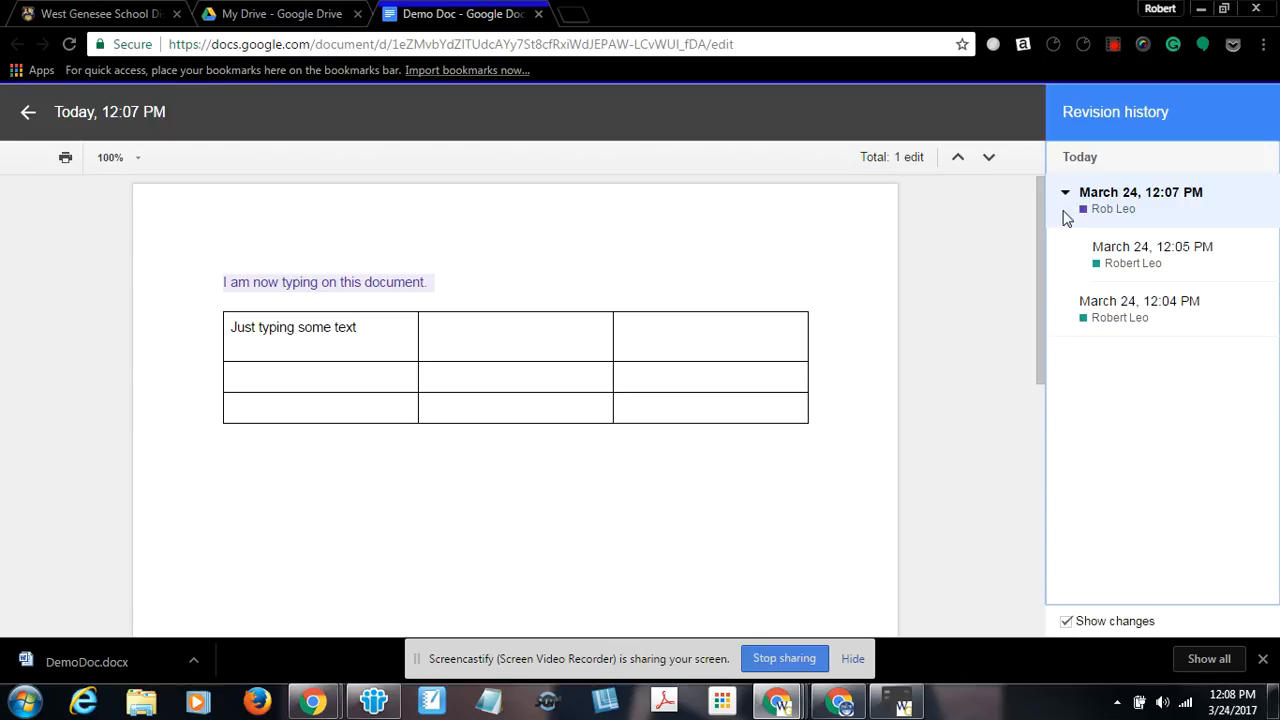
{"action": "left_click", "coordinate": [1133, 258]}
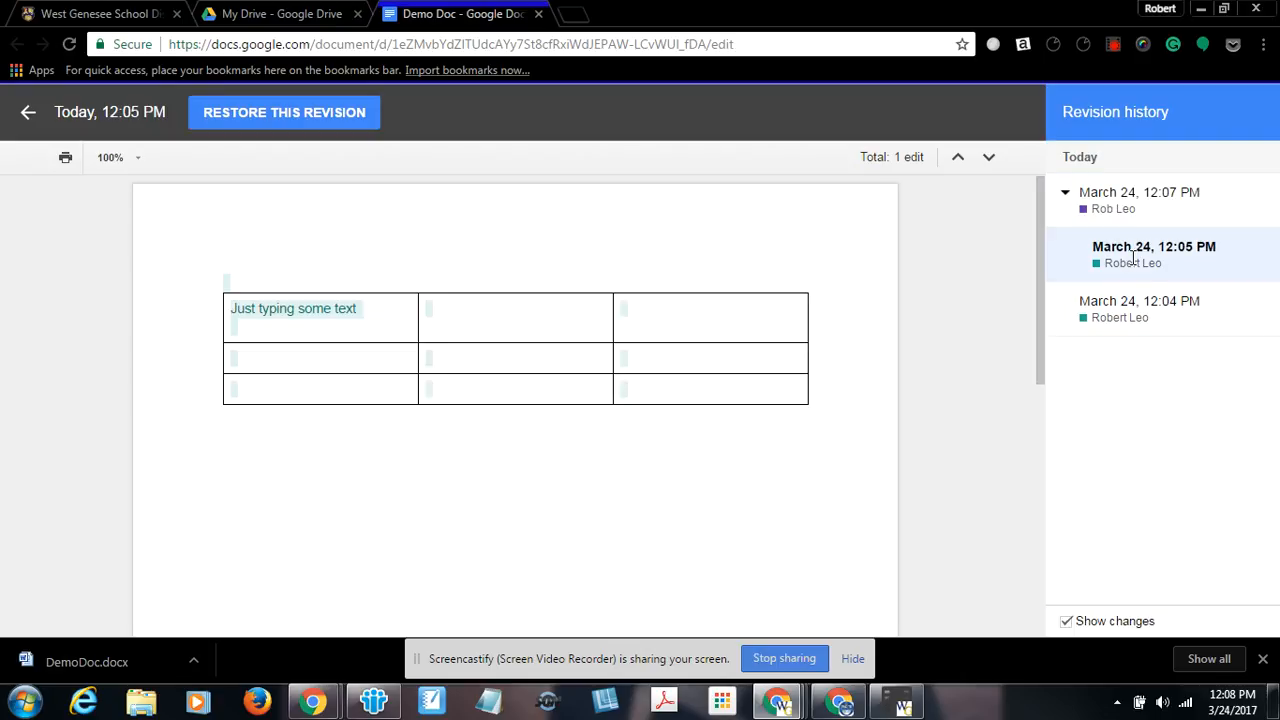
{"action": "left_click", "coordinate": [1110, 200]}
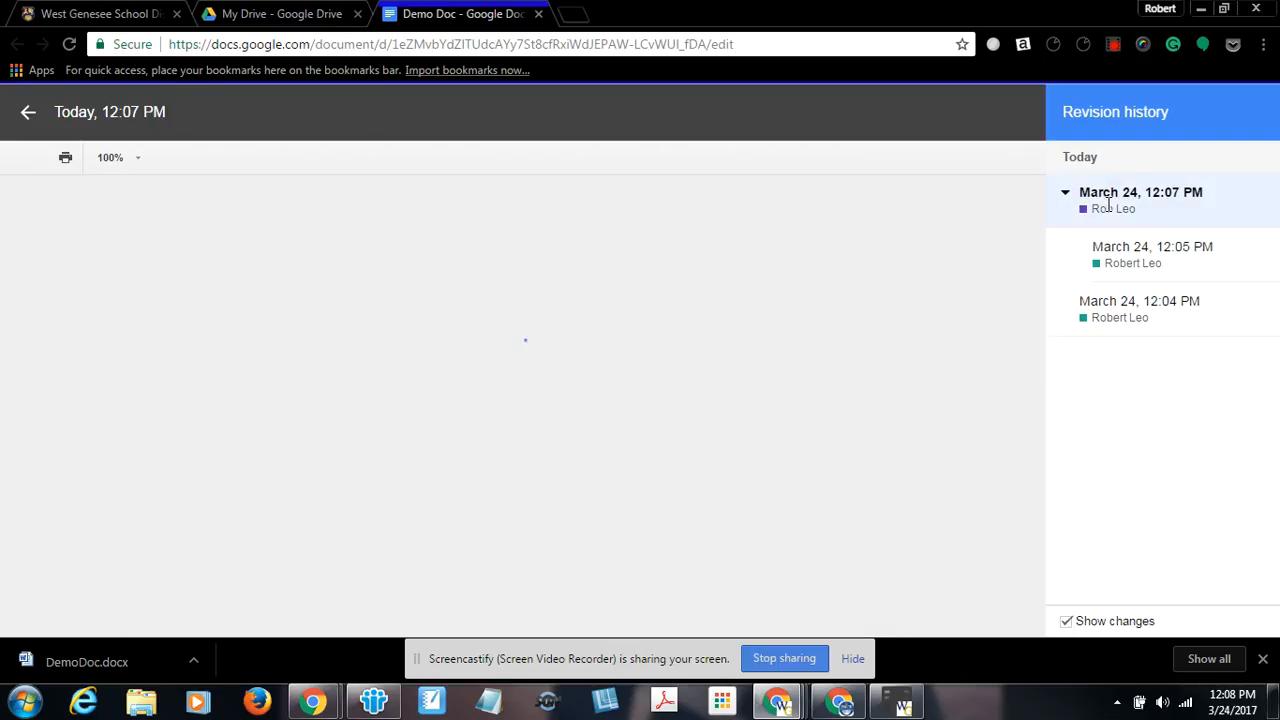
{"action": "mouse_move", "coordinate": [297, 283]}
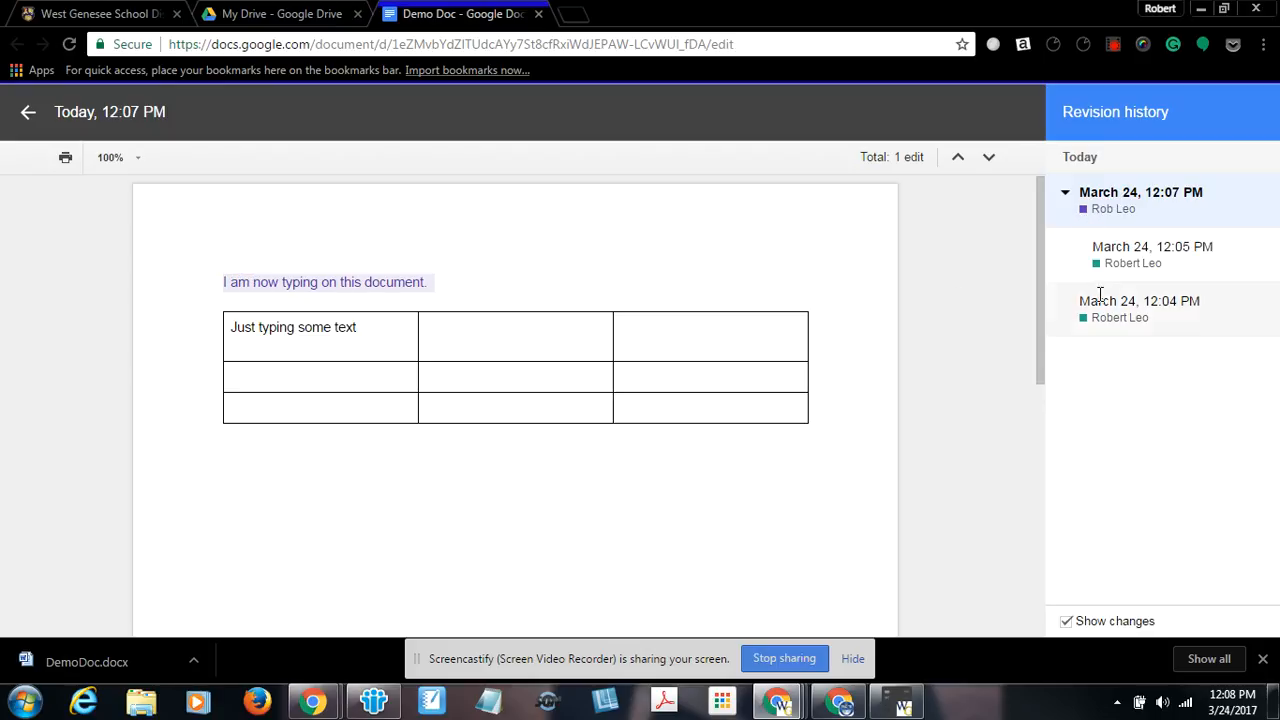
{"action": "left_click", "coordinate": [1118, 266]}
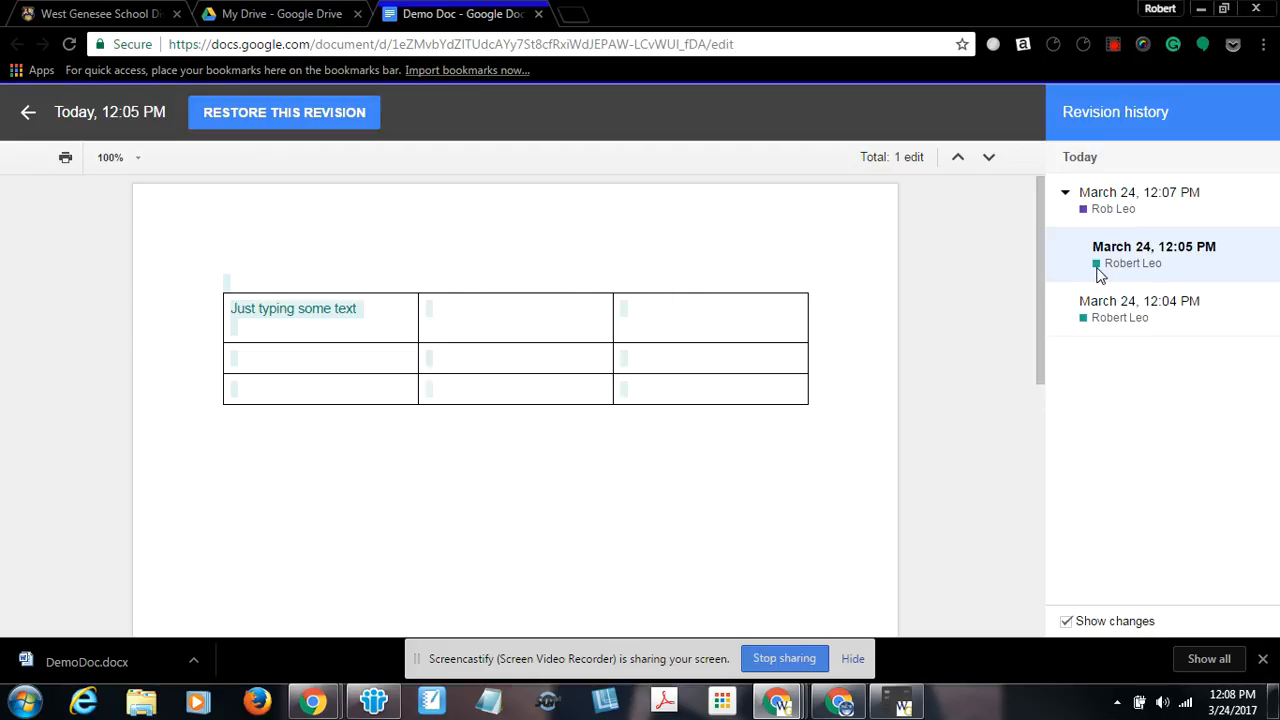
{"action": "left_click", "coordinate": [318, 114]}
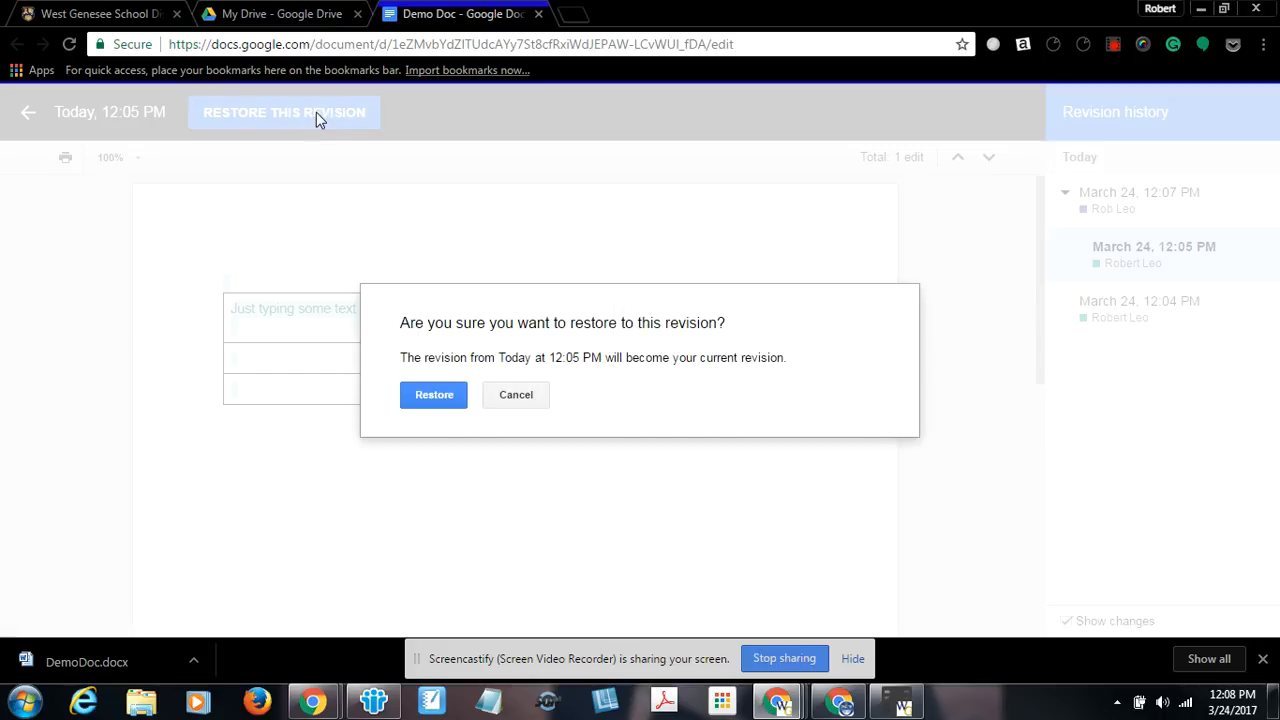
{"action": "left_click", "coordinate": [434, 396]}
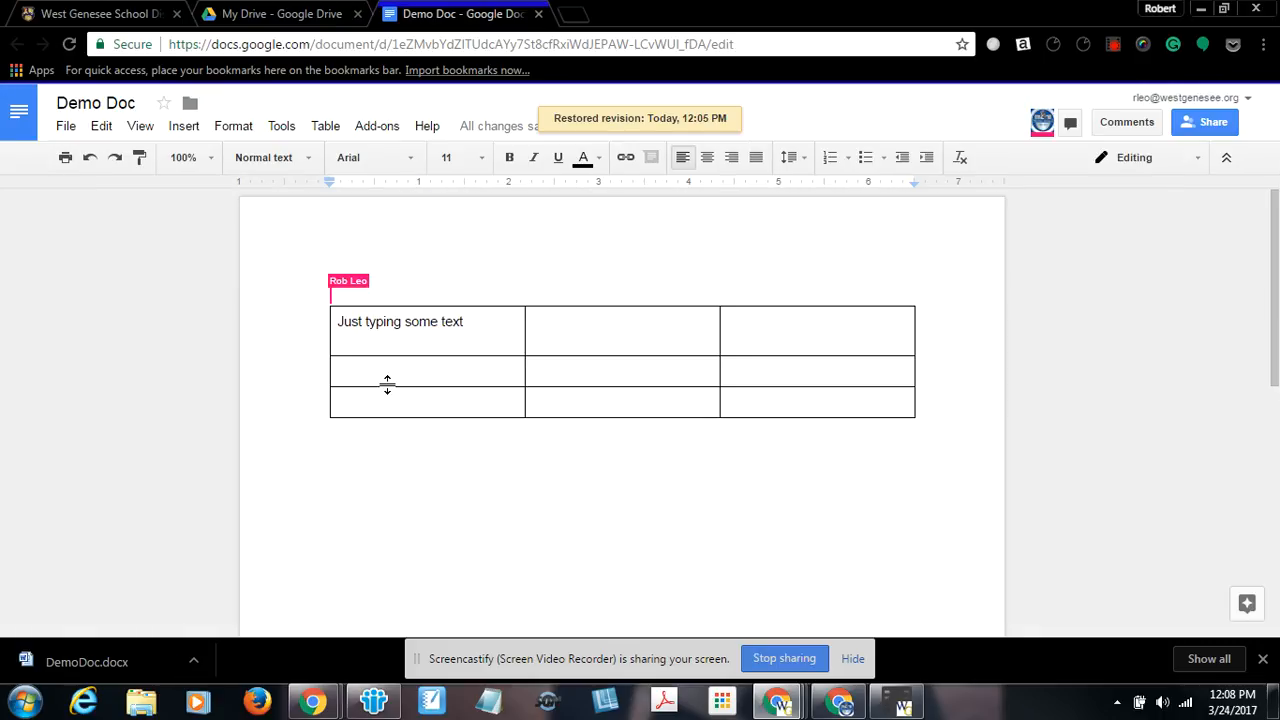
Reopen the revision history and restore the March 24, 12:07 PM revision.
{"action": "left_click", "coordinate": [66, 130]}
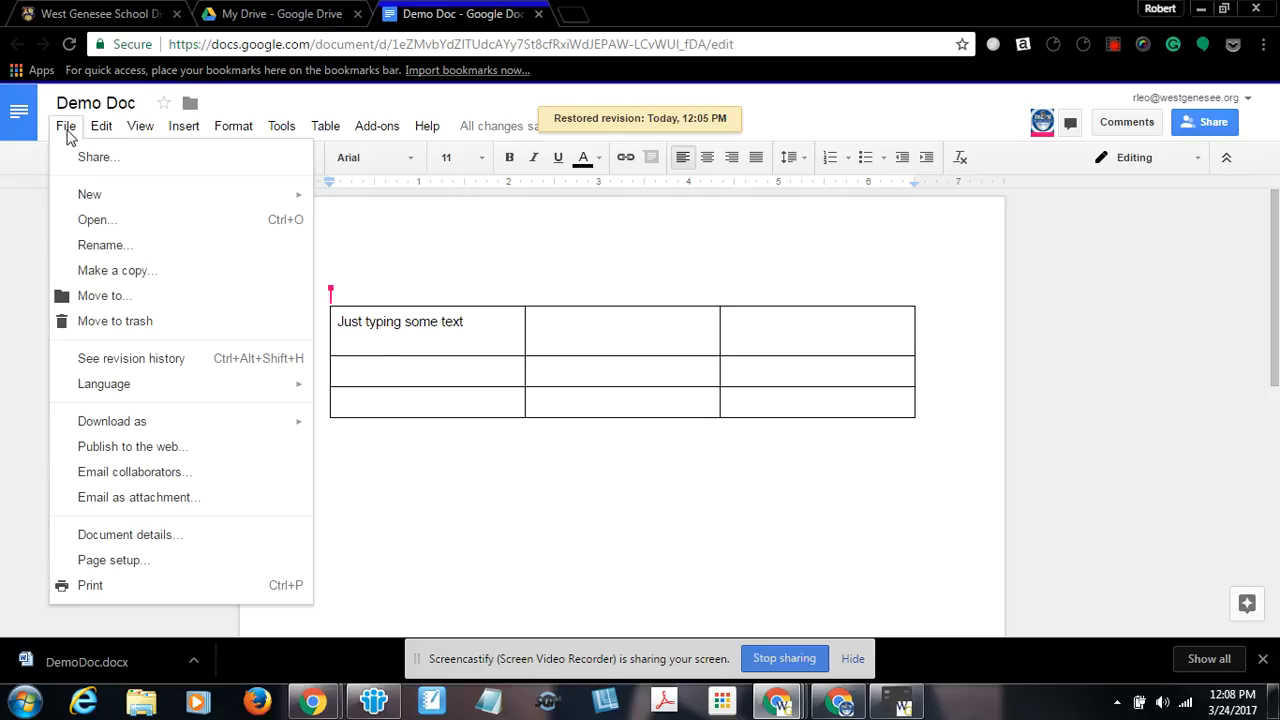
{"action": "left_click", "coordinate": [101, 360]}
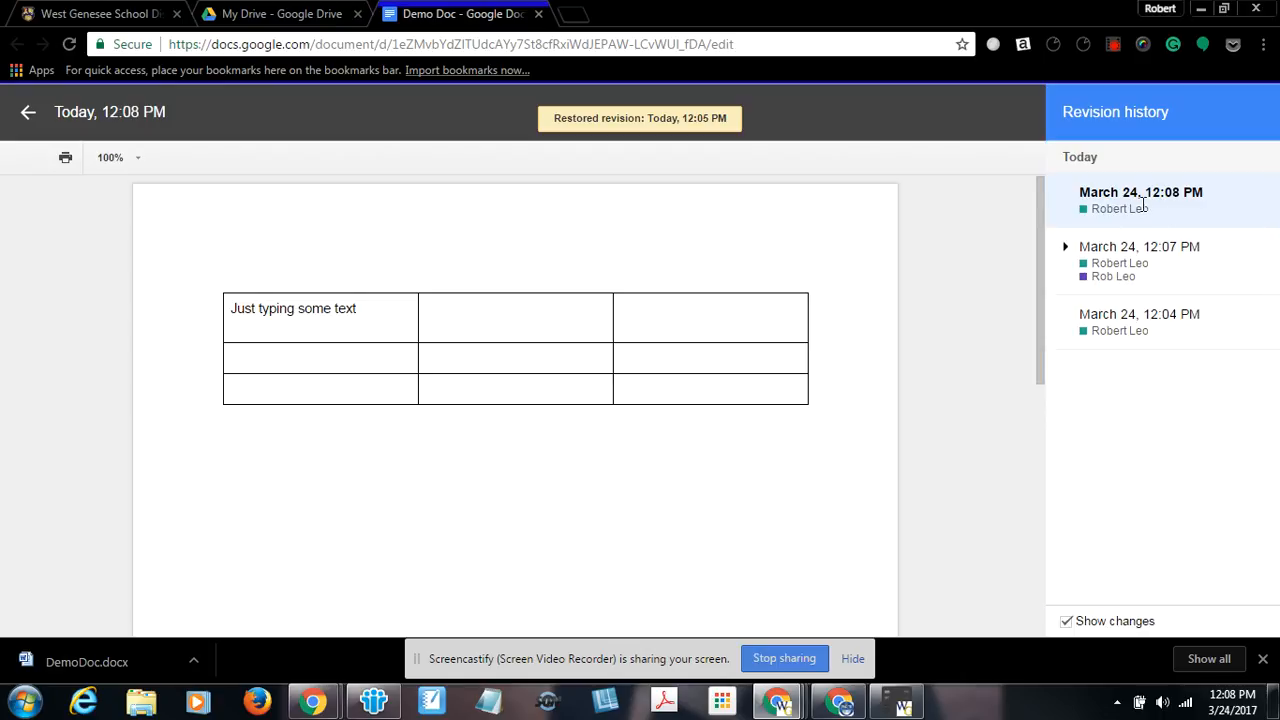
{"action": "left_click", "coordinate": [1125, 262]}
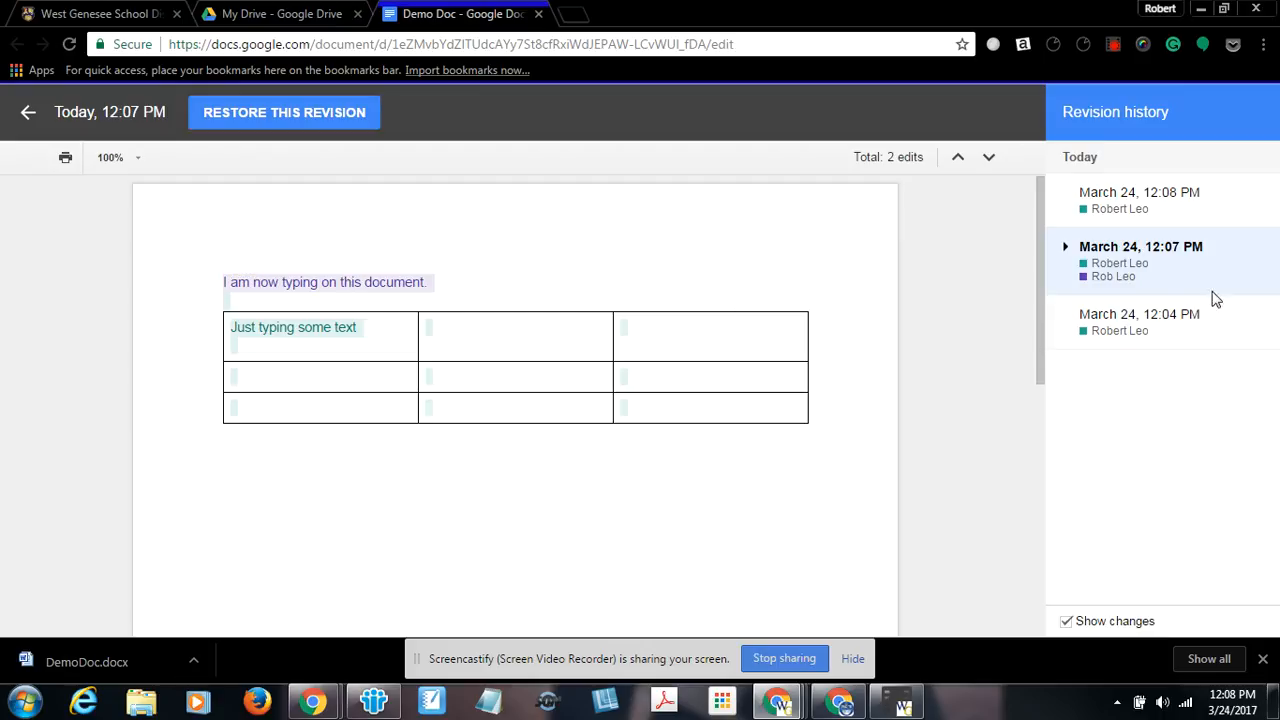
{"action": "left_click", "coordinate": [338, 116]}
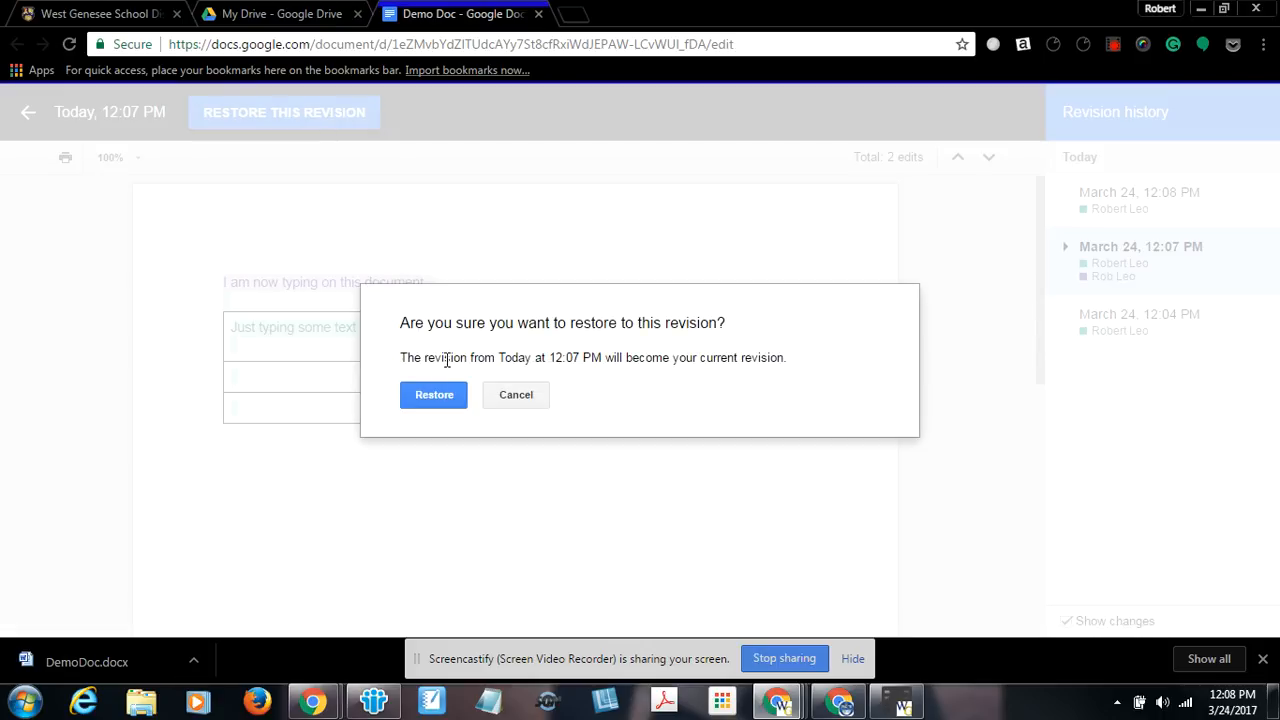
{"action": "left_click", "coordinate": [432, 398]}
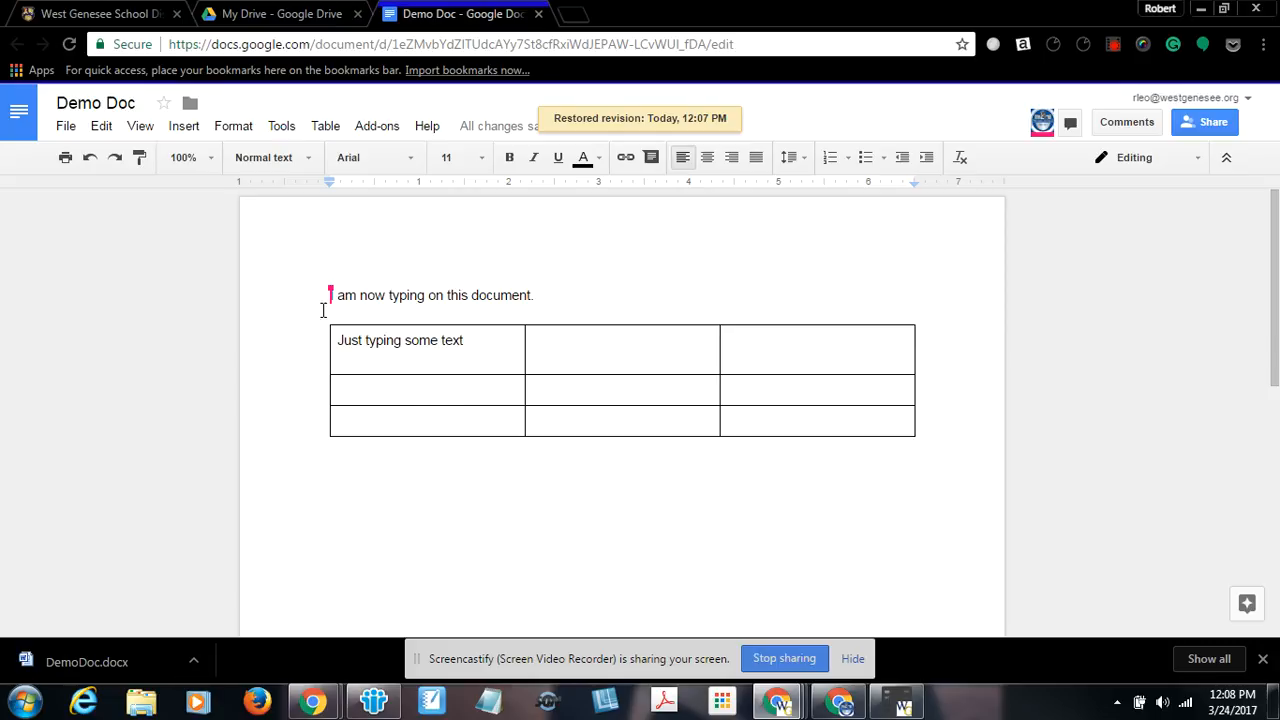
In the advanced sharing settings, turn link sharing on so anyone with the link can view.
{"action": "left_click", "coordinate": [1205, 122]}
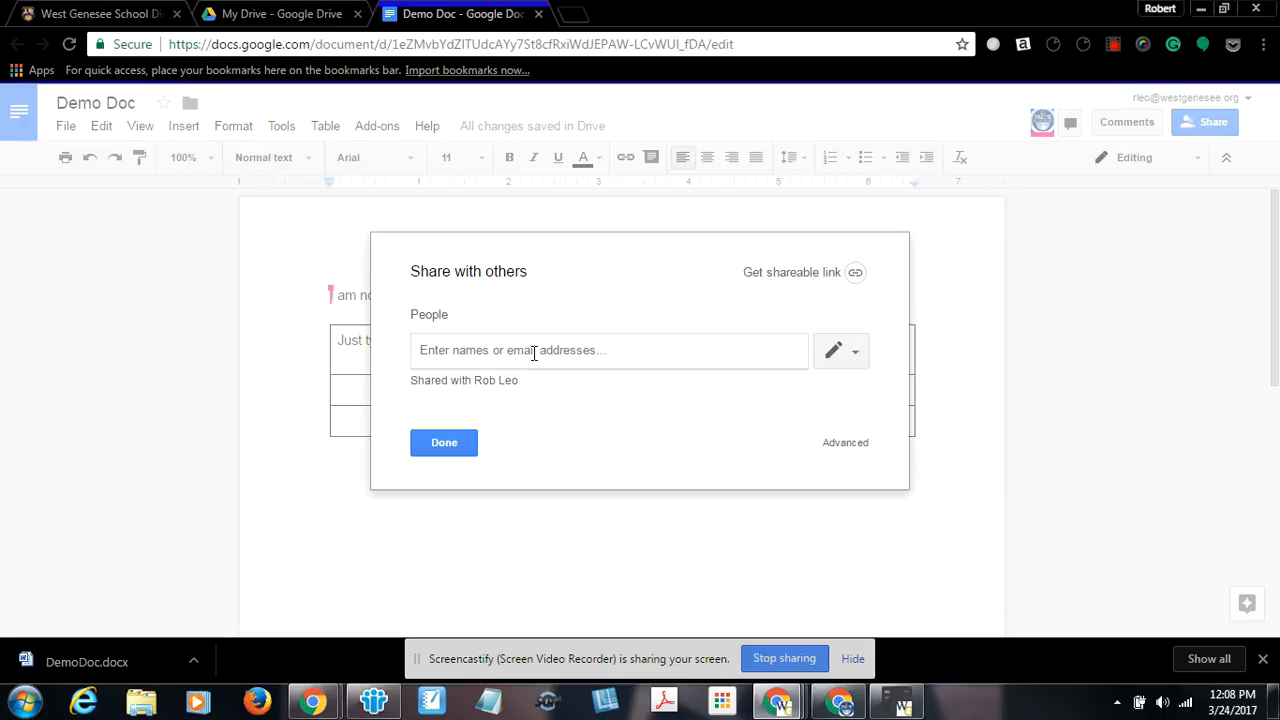
{"action": "left_click", "coordinate": [850, 444]}
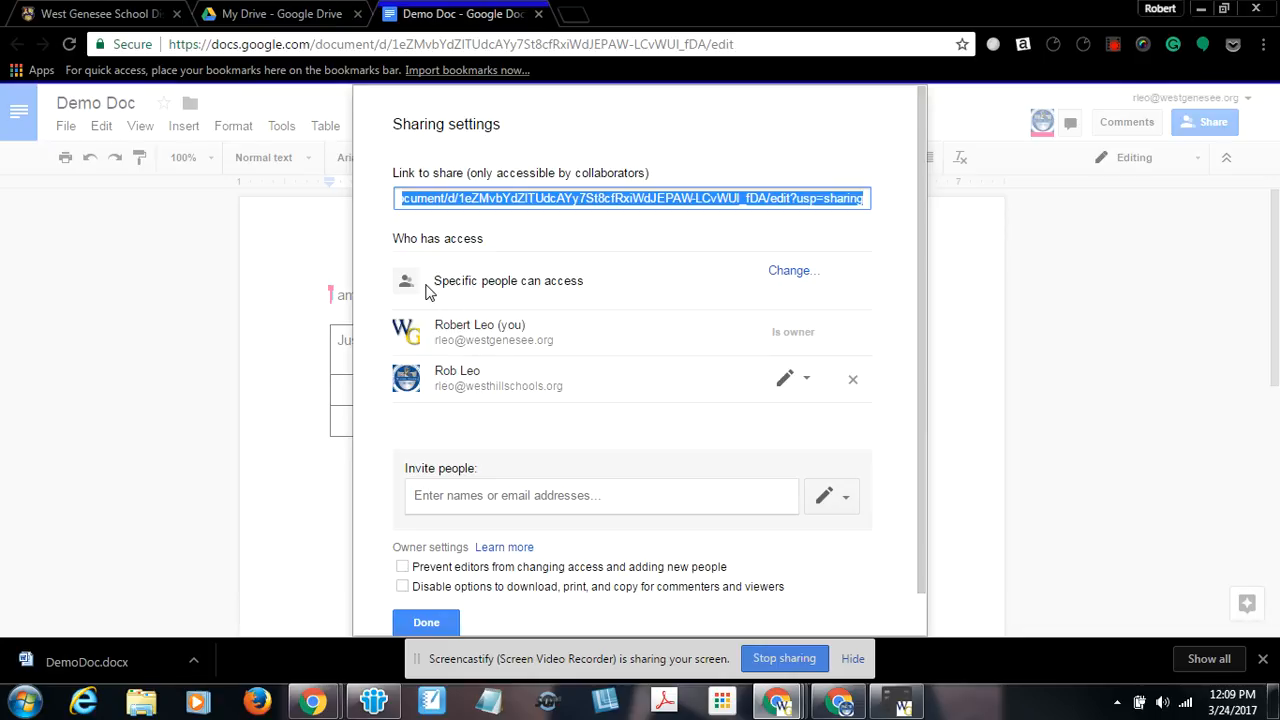
{"action": "left_click", "coordinate": [795, 272]}
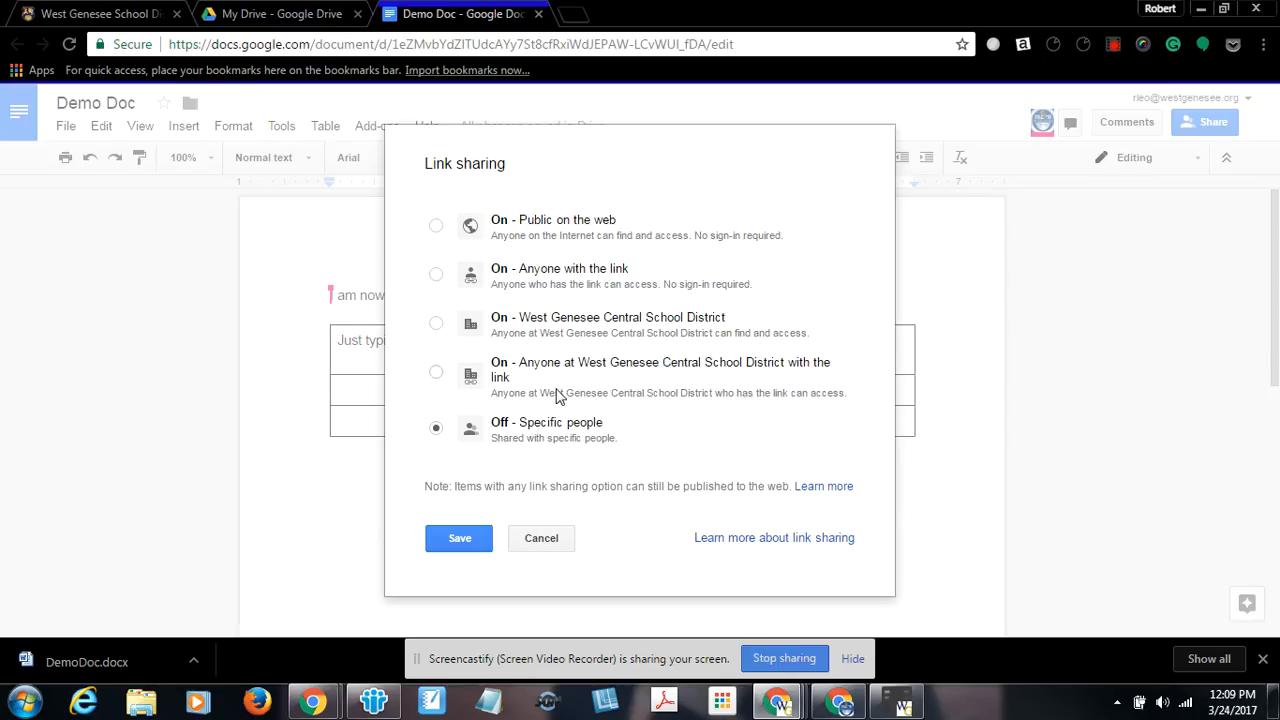
{"action": "left_click", "coordinate": [436, 372]}
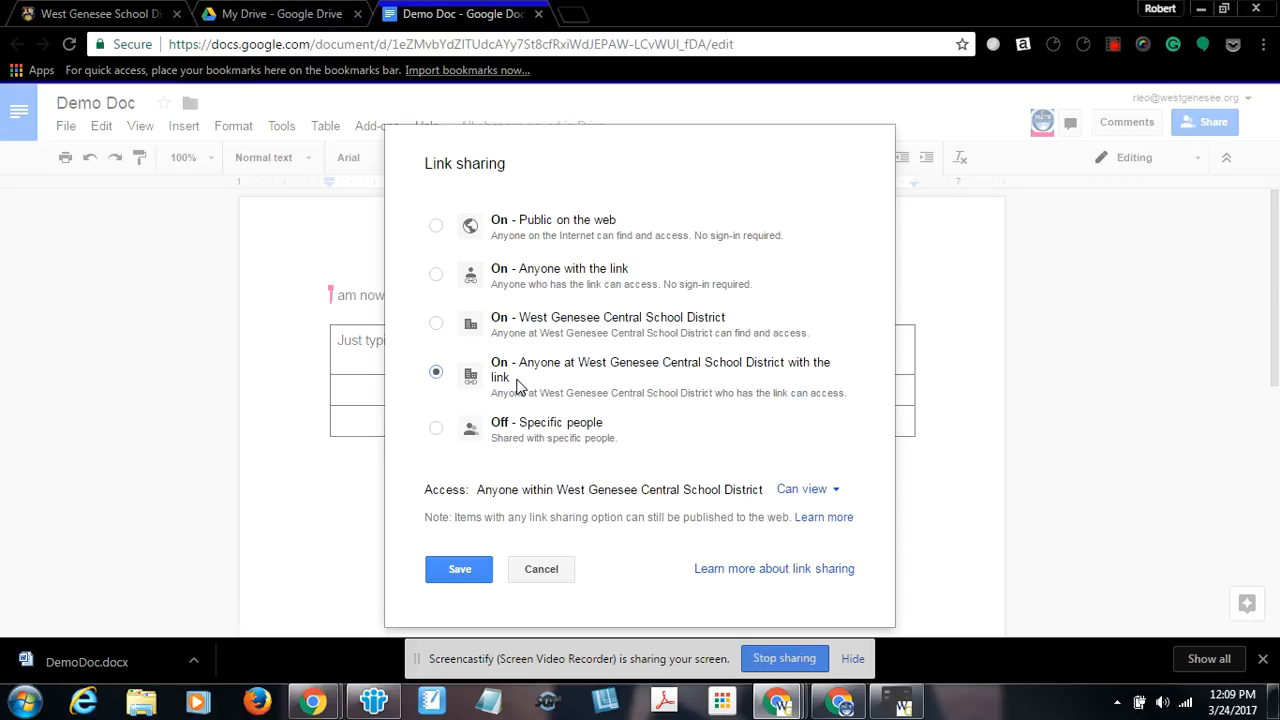
{"action": "left_click", "coordinate": [437, 324]}
{"action": "left_click", "coordinate": [436, 276]}
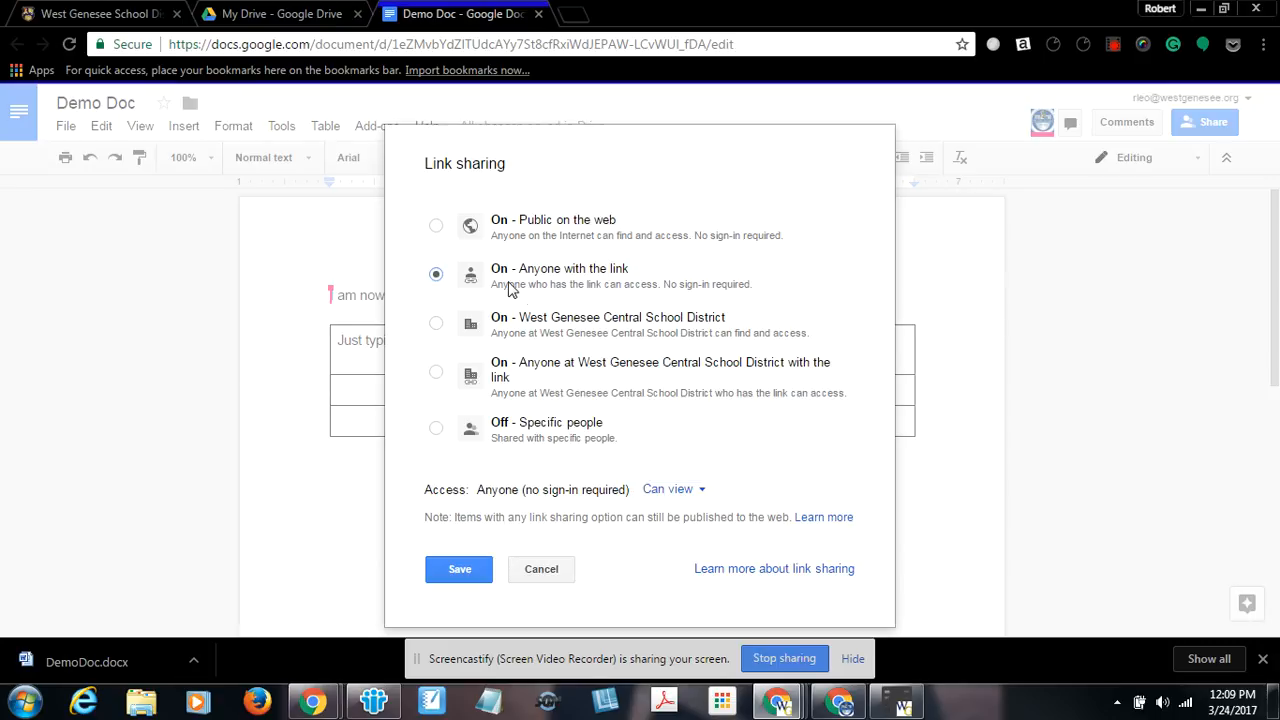
{"action": "left_click", "coordinate": [700, 494]}
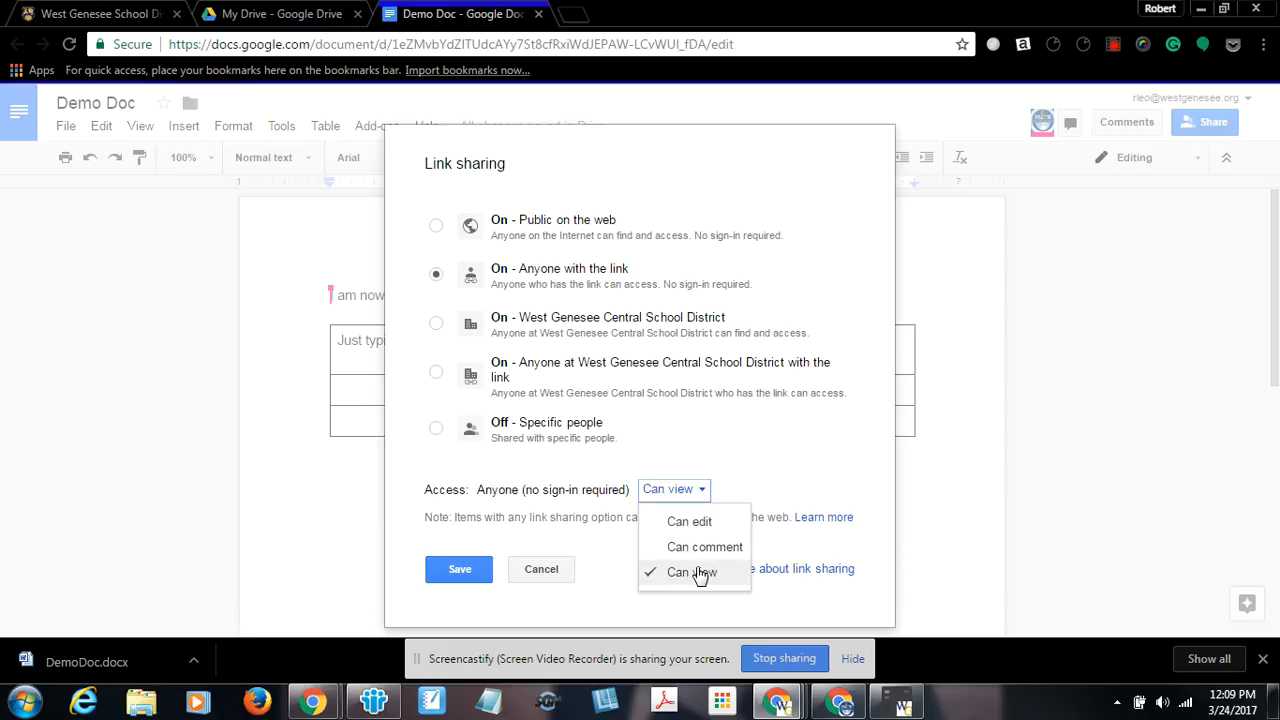
{"action": "left_click", "coordinate": [460, 570]}
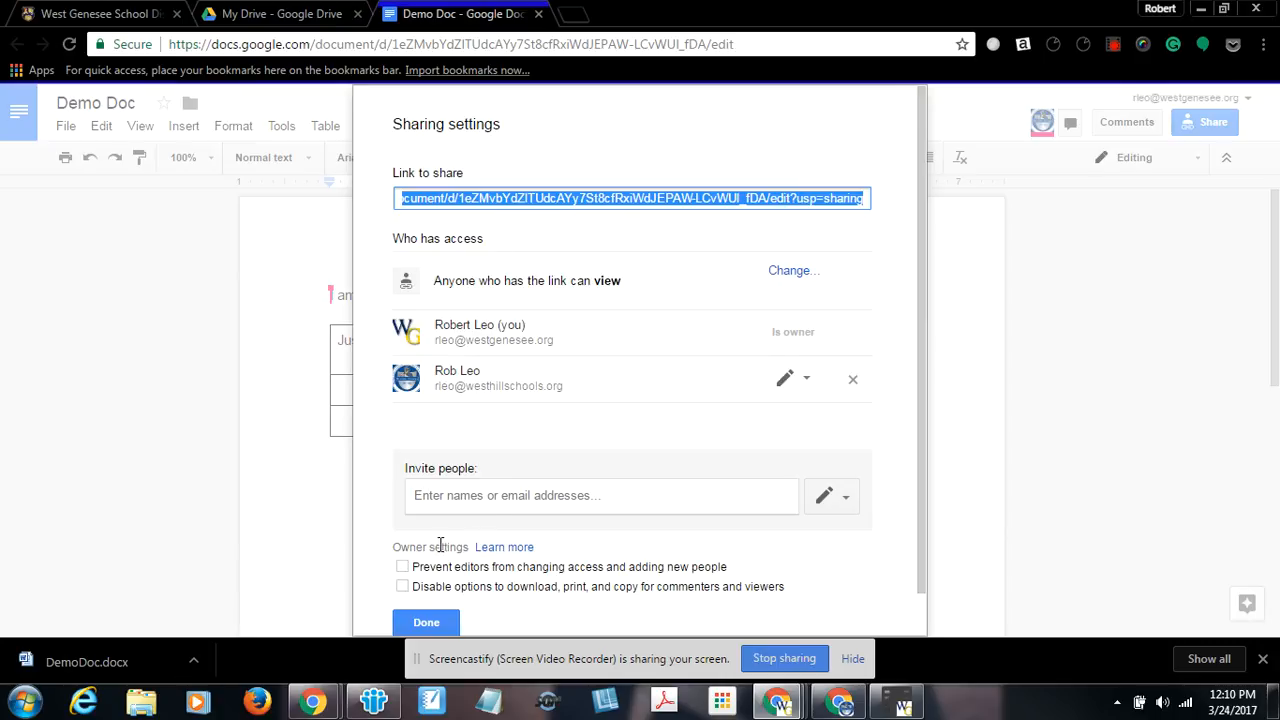
Try checking the owner settings for preventing editors' changes and disabling downloads, then close the sharing settings.
{"action": "scroll", "coordinate": [443, 545], "scroll_direction": "down", "scroll_amount": 1}
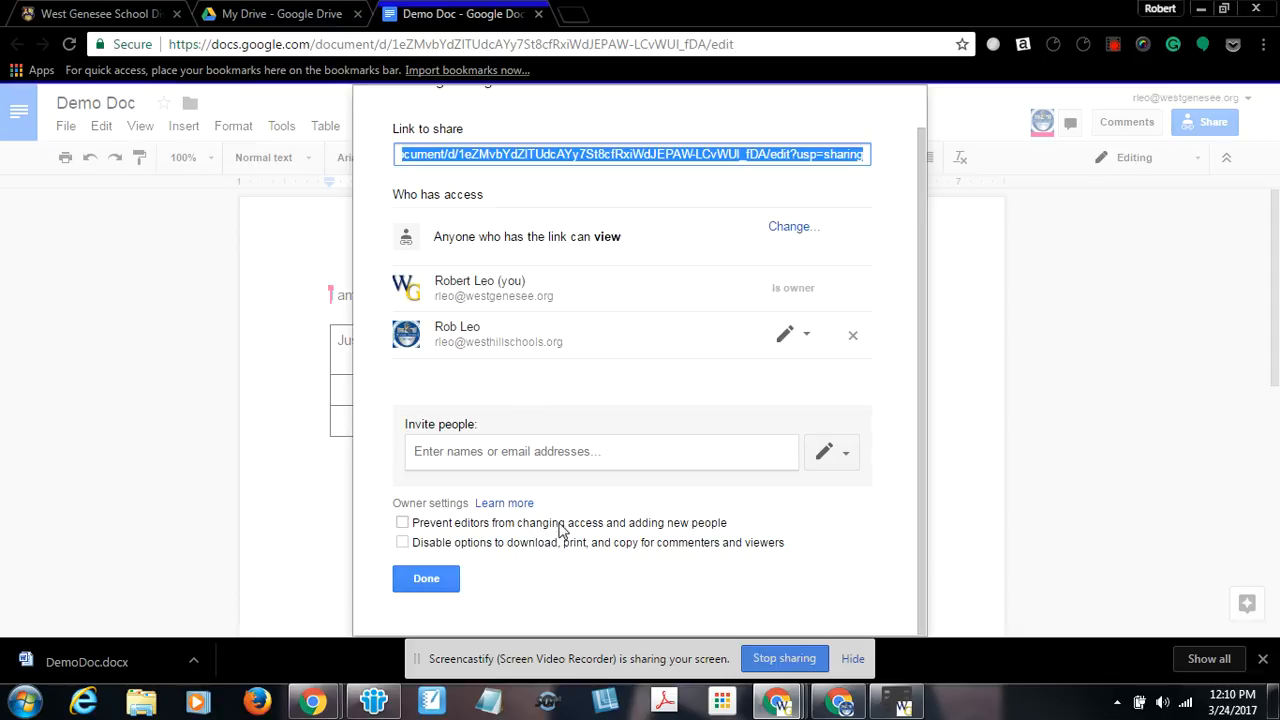
{"action": "left_click", "coordinate": [403, 524]}
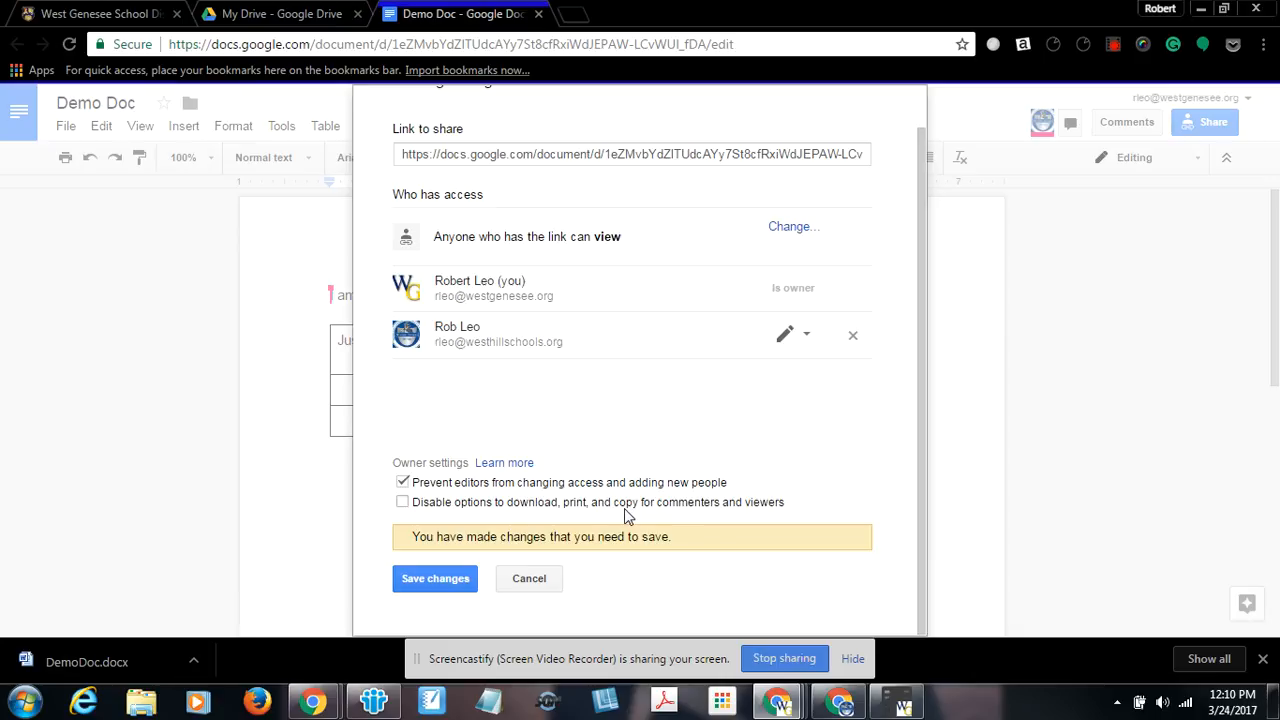
{"action": "left_click", "coordinate": [403, 503]}
{"action": "left_click", "coordinate": [404, 482]}
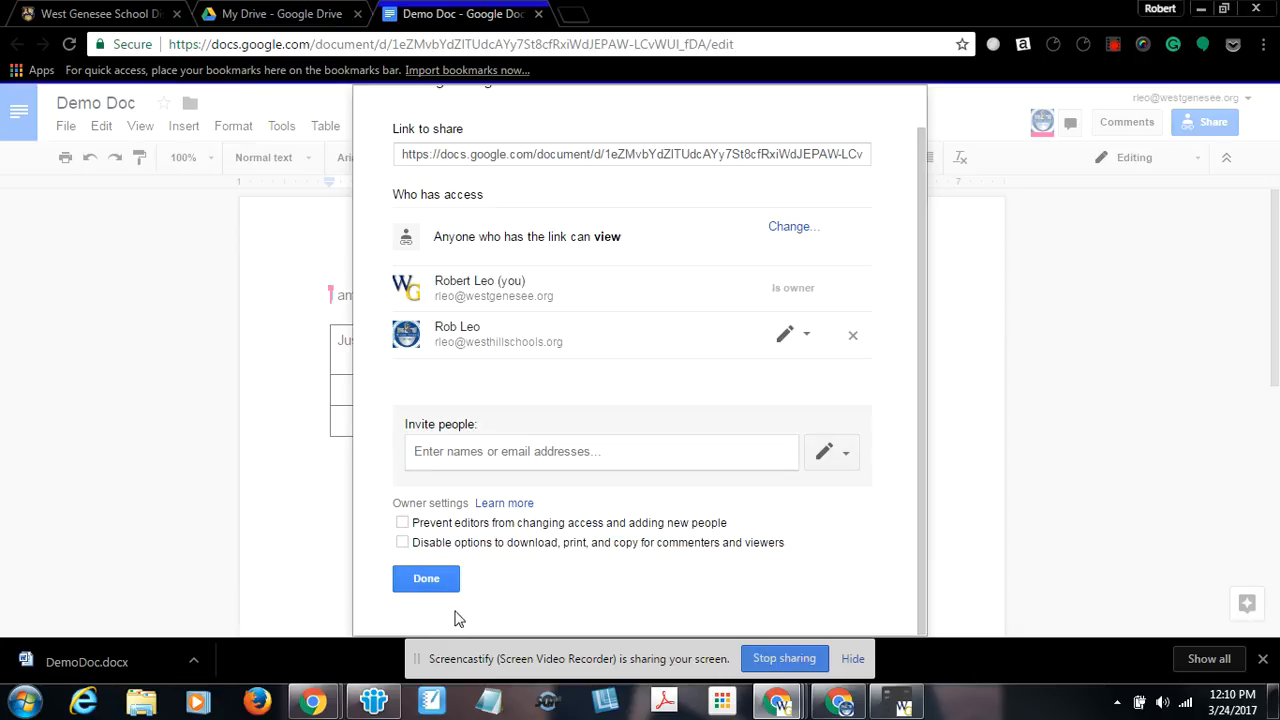
{"action": "left_click", "coordinate": [427, 580]}
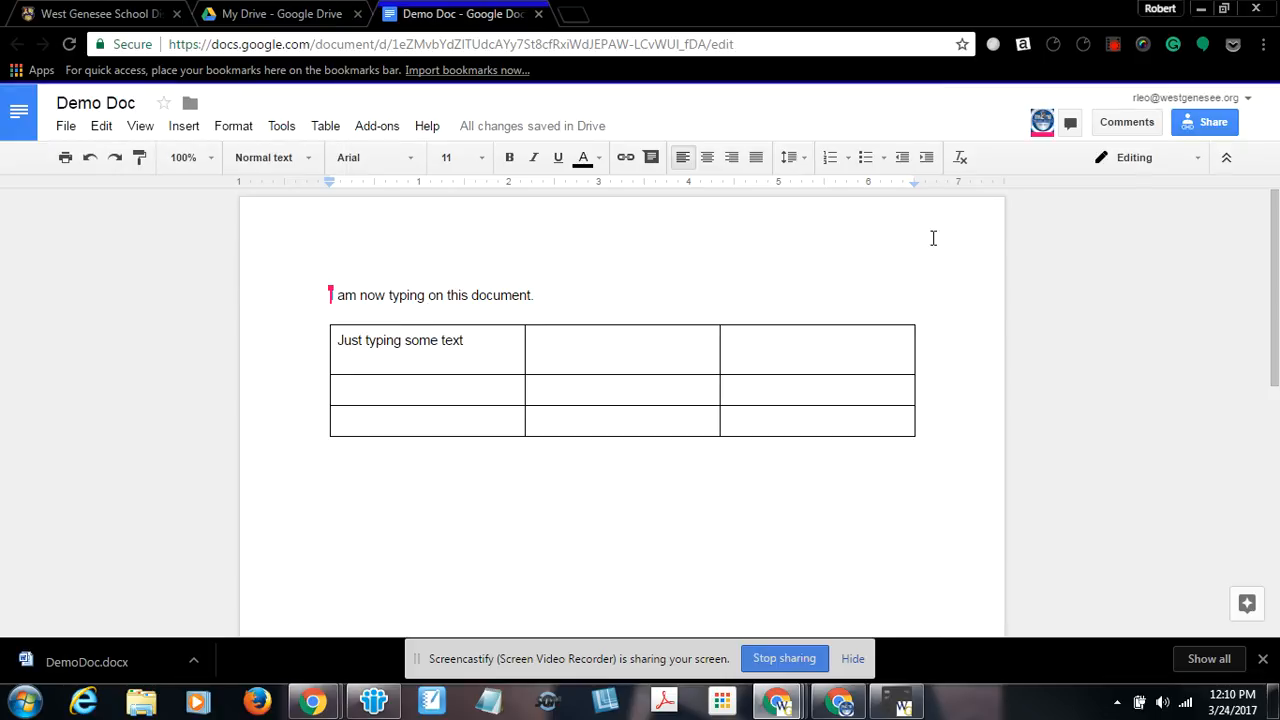
Copy the document's shareable link and close the sharing dialog.
{"action": "left_click", "coordinate": [1187, 122]}
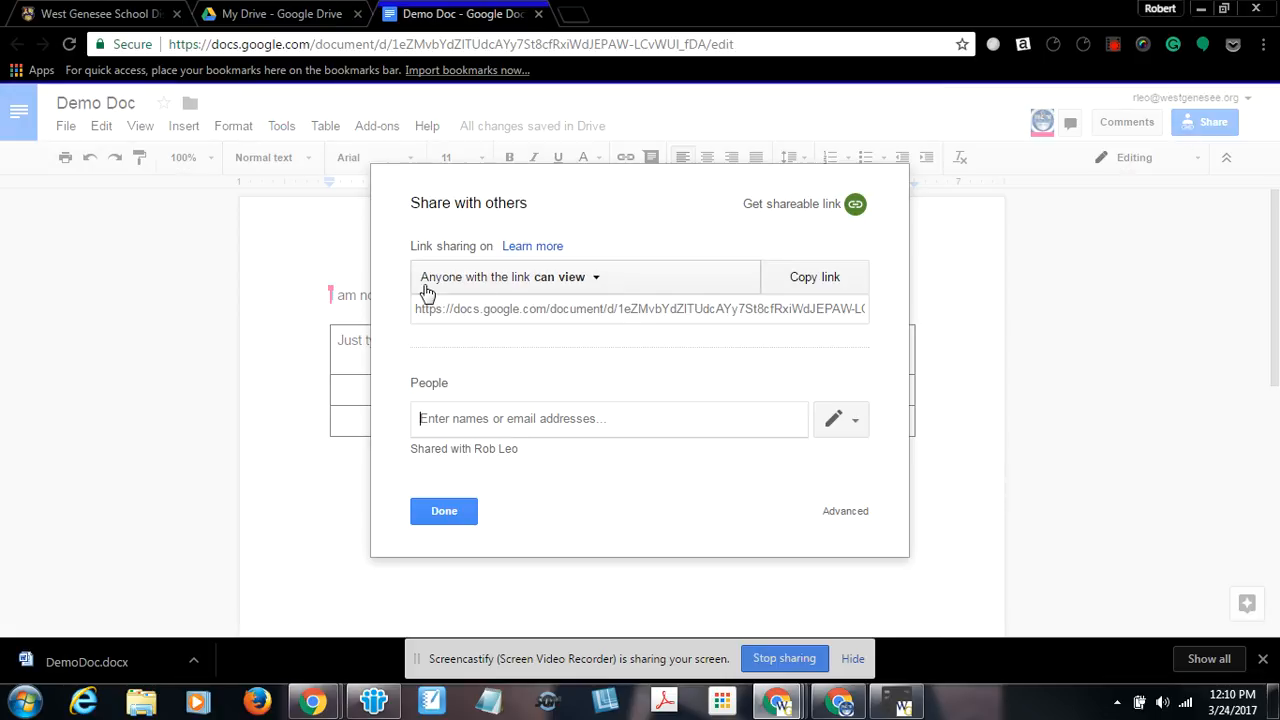
{"action": "left_click", "coordinate": [815, 280]}
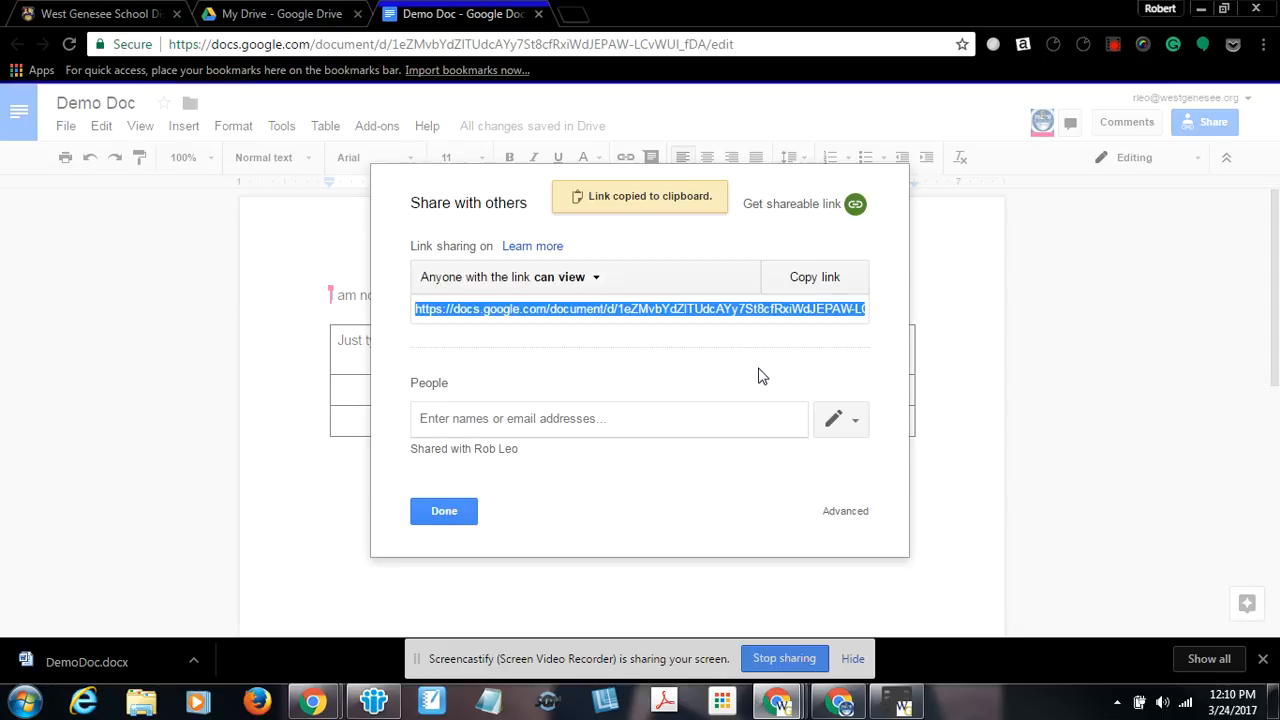
{"action": "left_click", "coordinate": [446, 514]}
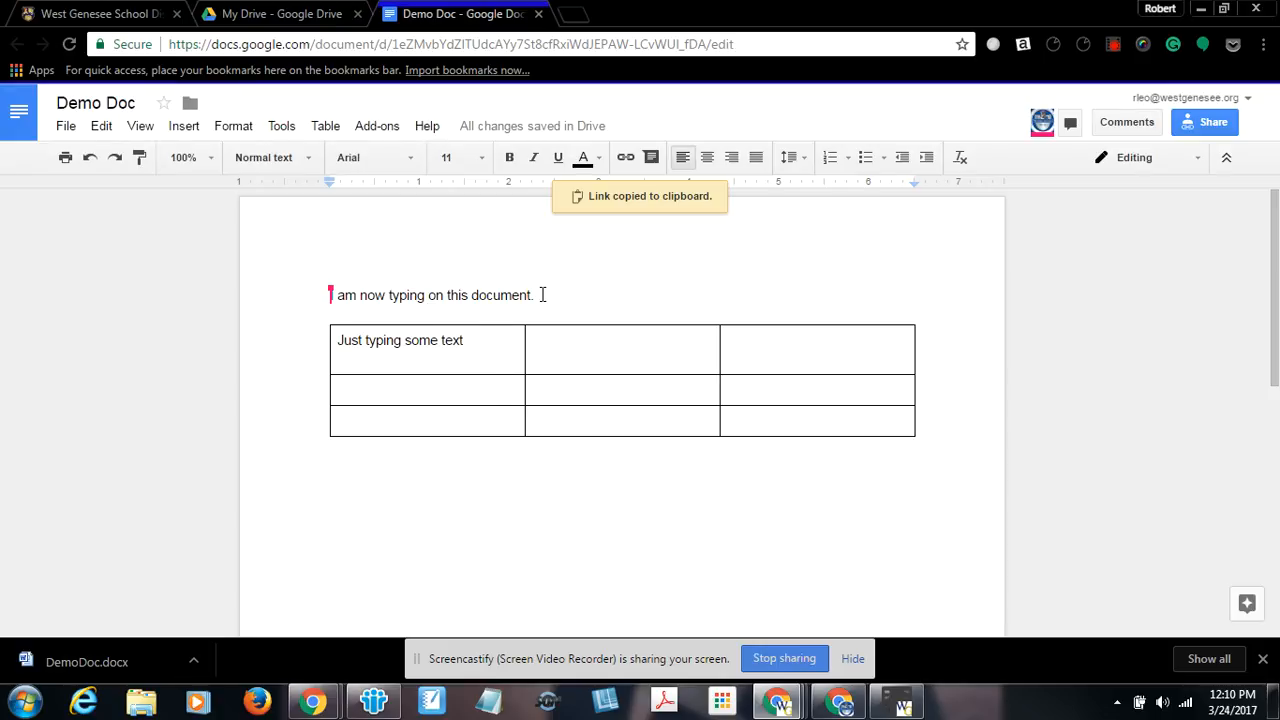
Add a new line below the first sentence reading "They're over their.".
{"action": "key", "text": "Return"}
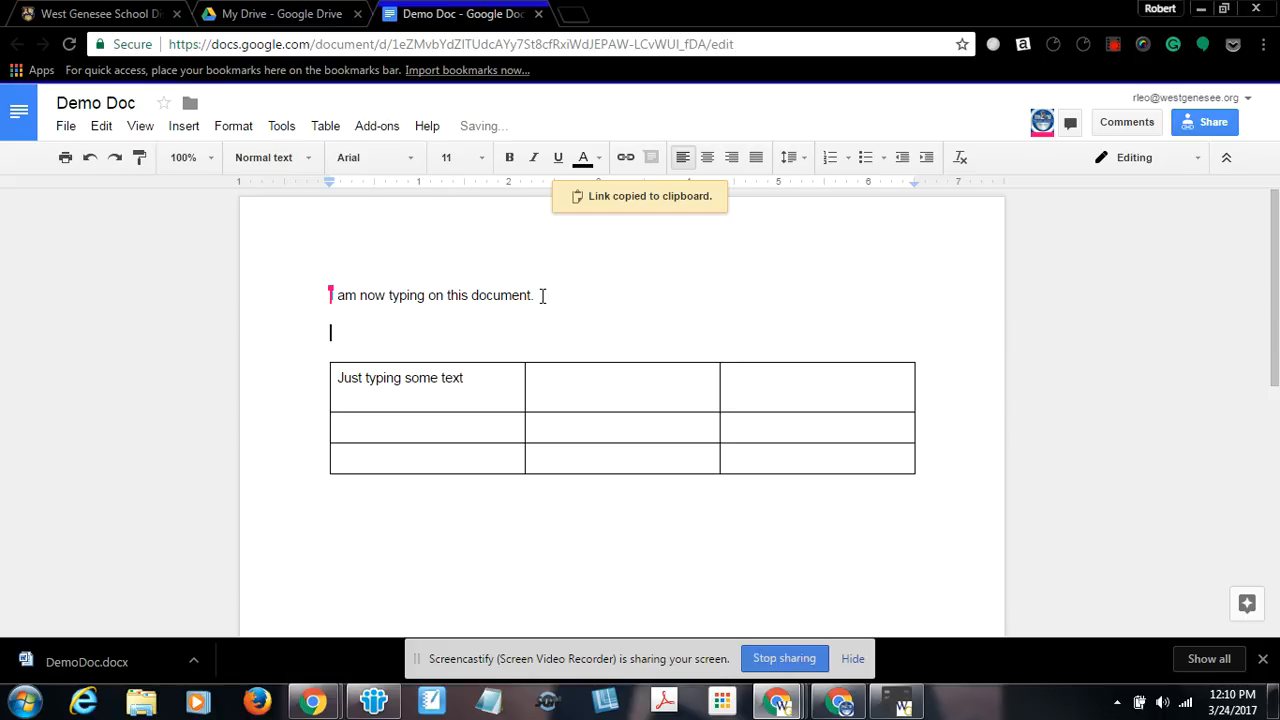
{"action": "type", "text": "They "}
{"action": "type", "text": "re over the"}
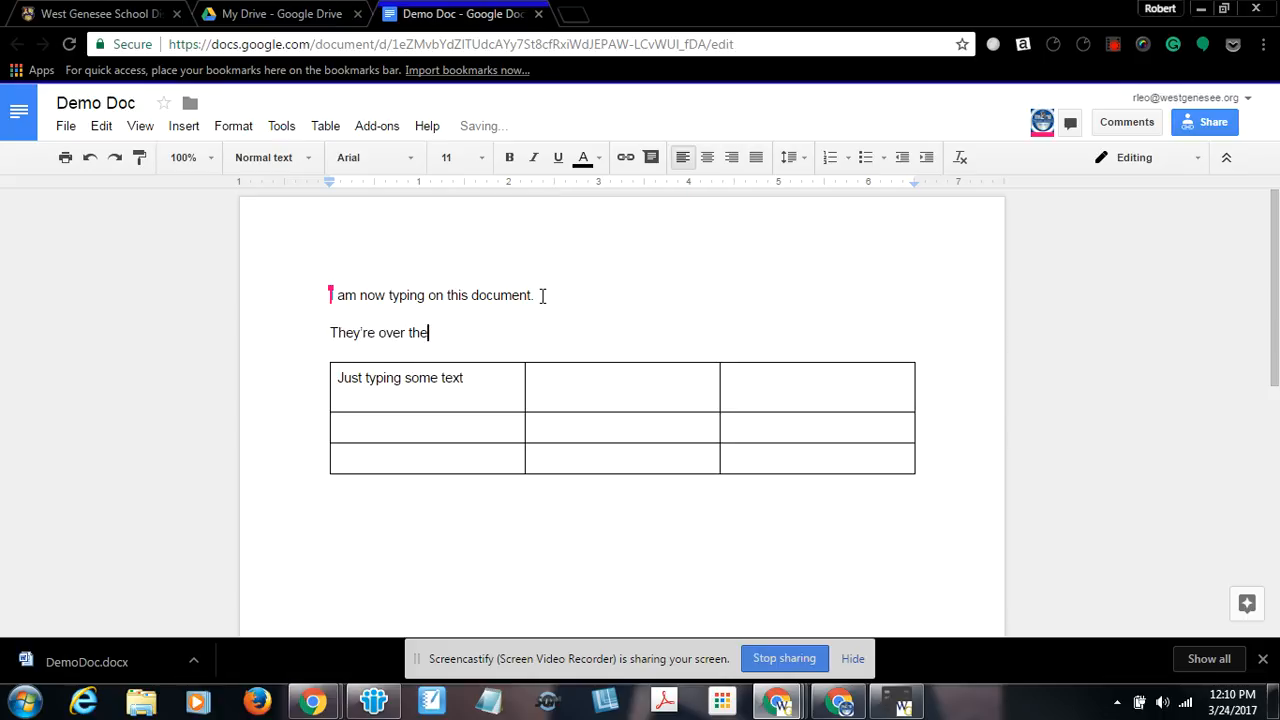
{"action": "type", "text": "rr."}
{"action": "key", "text": "Return"}
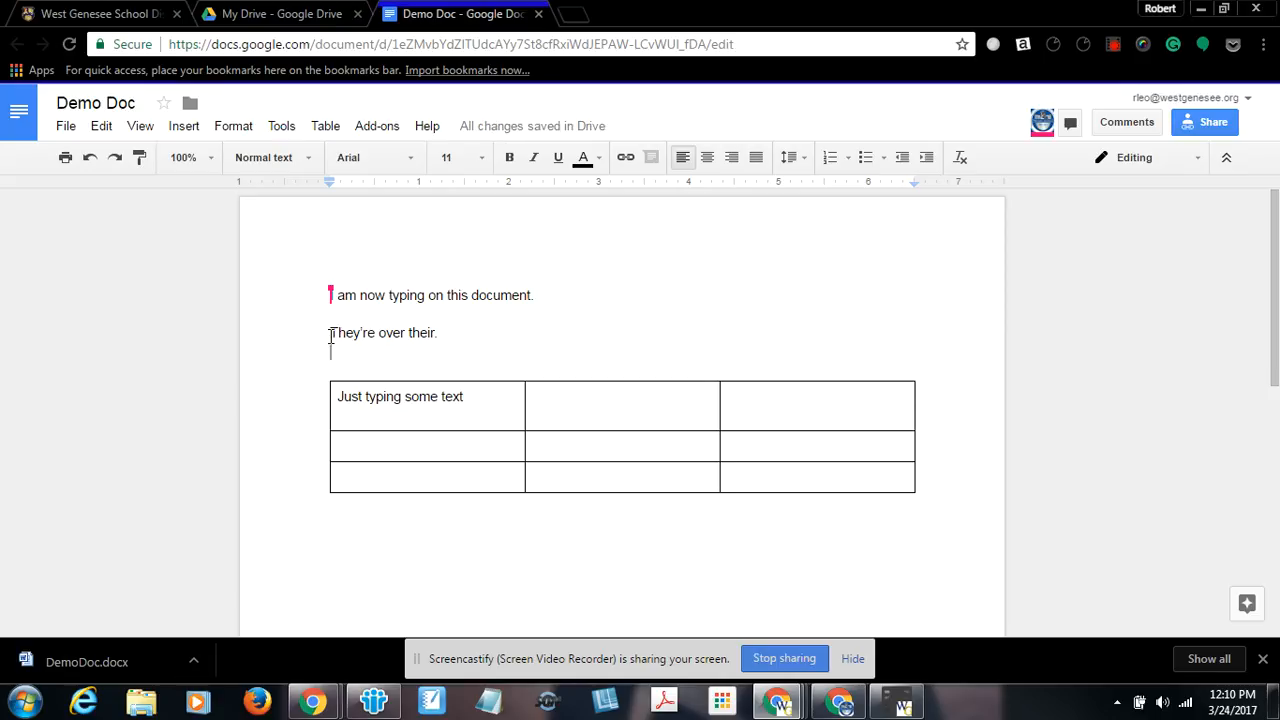
Select the sentence "They're over their." and attach the comment "Check grammar" to it.
{"action": "left_click_drag", "start_coordinate": [331, 333], "coordinate": [433, 337]}
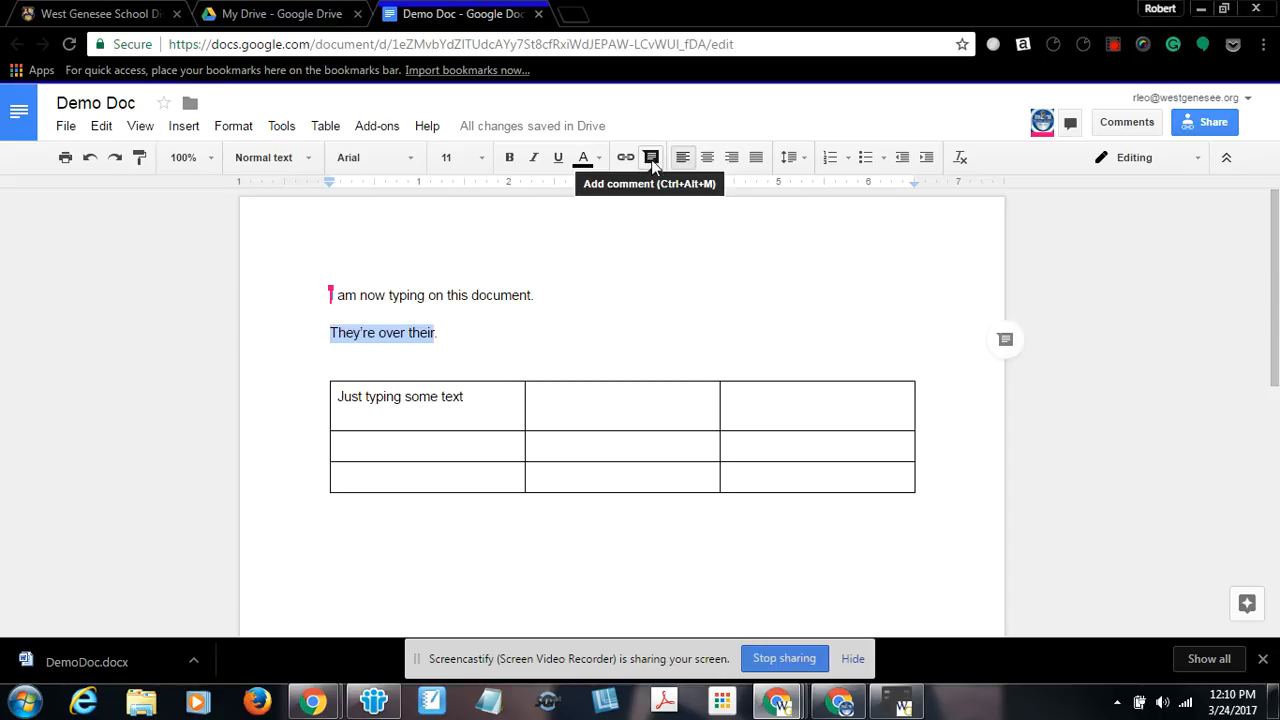
{"action": "left_click", "coordinate": [184, 128]}
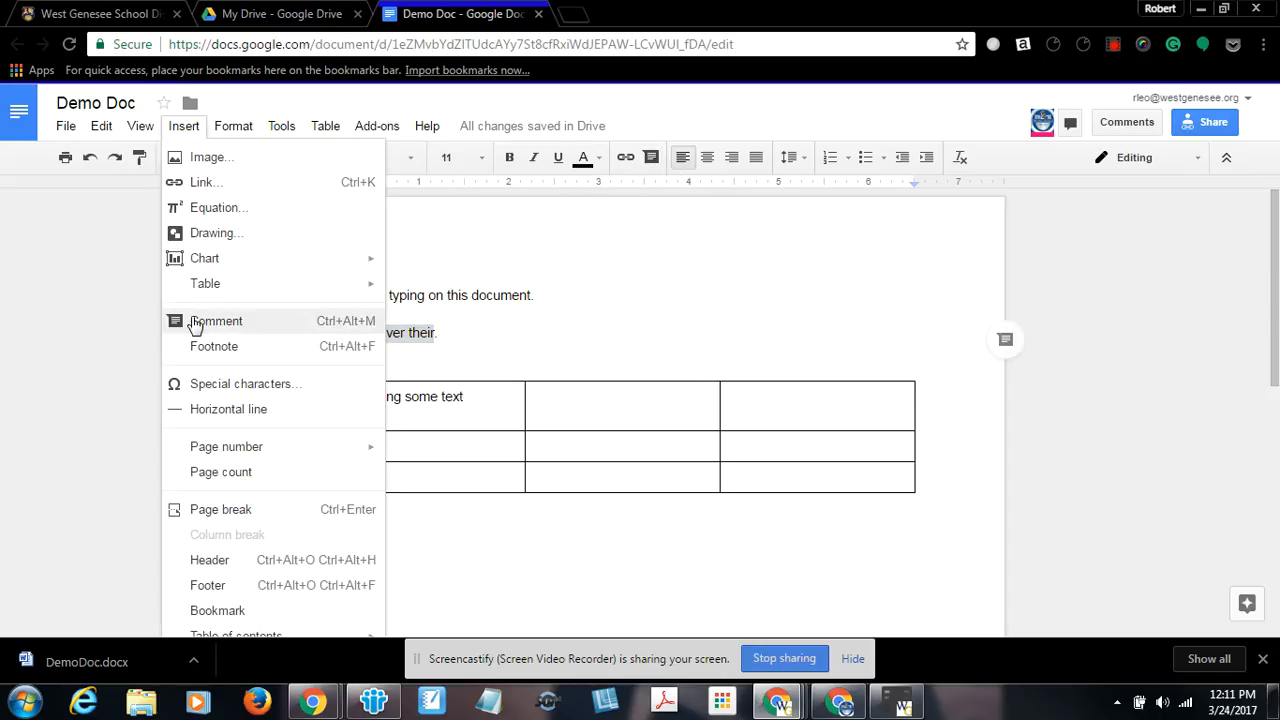
{"action": "left_click", "coordinate": [1005, 342]}
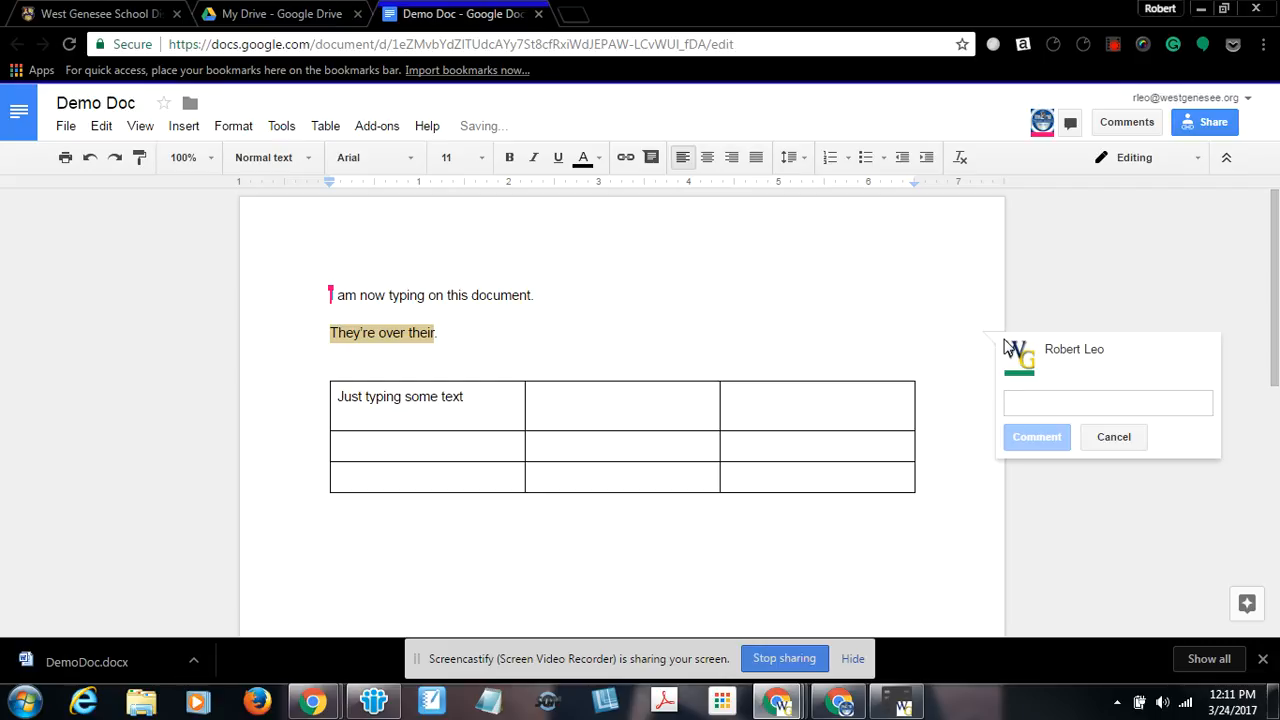
{"action": "type", "text": "Check grammar"}
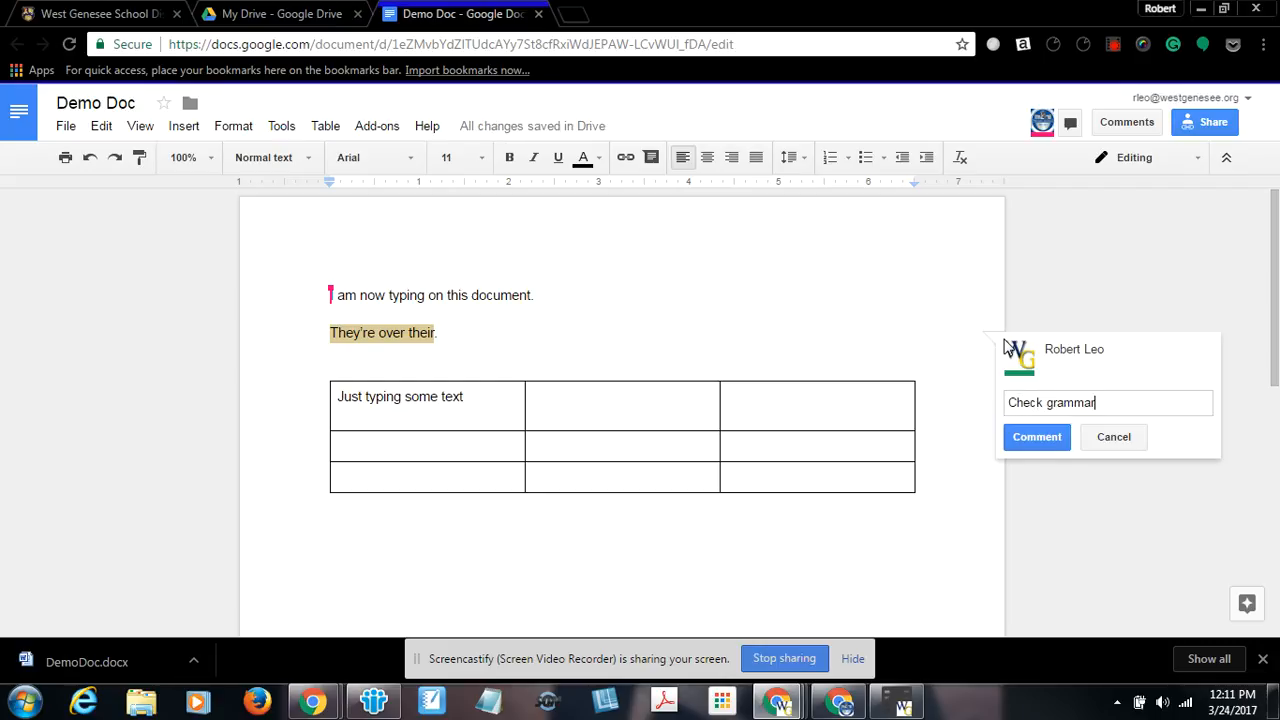
{"action": "left_click", "coordinate": [1062, 438]}
Add another line below the commented sentence reading "They're over their.".
{"action": "left_click", "coordinate": [440, 332]}
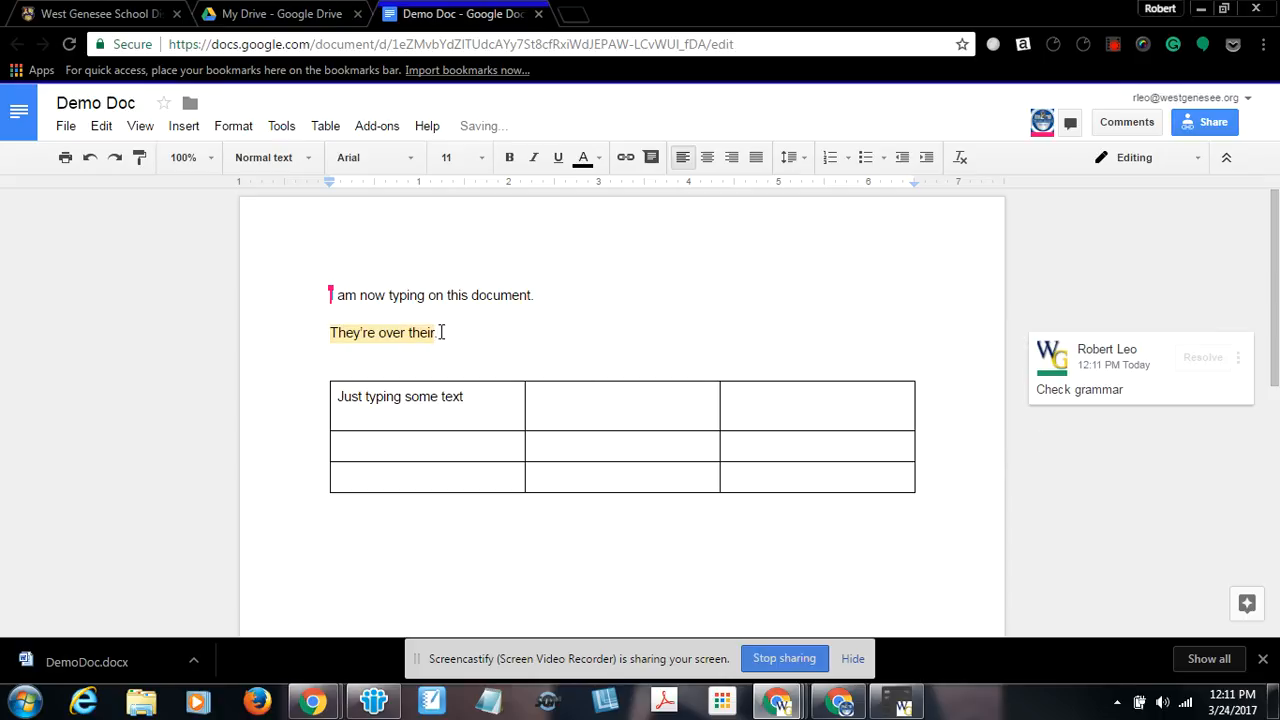
{"action": "key", "text": "Return"}
{"action": "type", "text": "Tey"}
{"action": "key", "text": "BackSpace"}
{"action": "key", "text": "BackSpace"}
{"action": "type", "text": "hey're over their."}
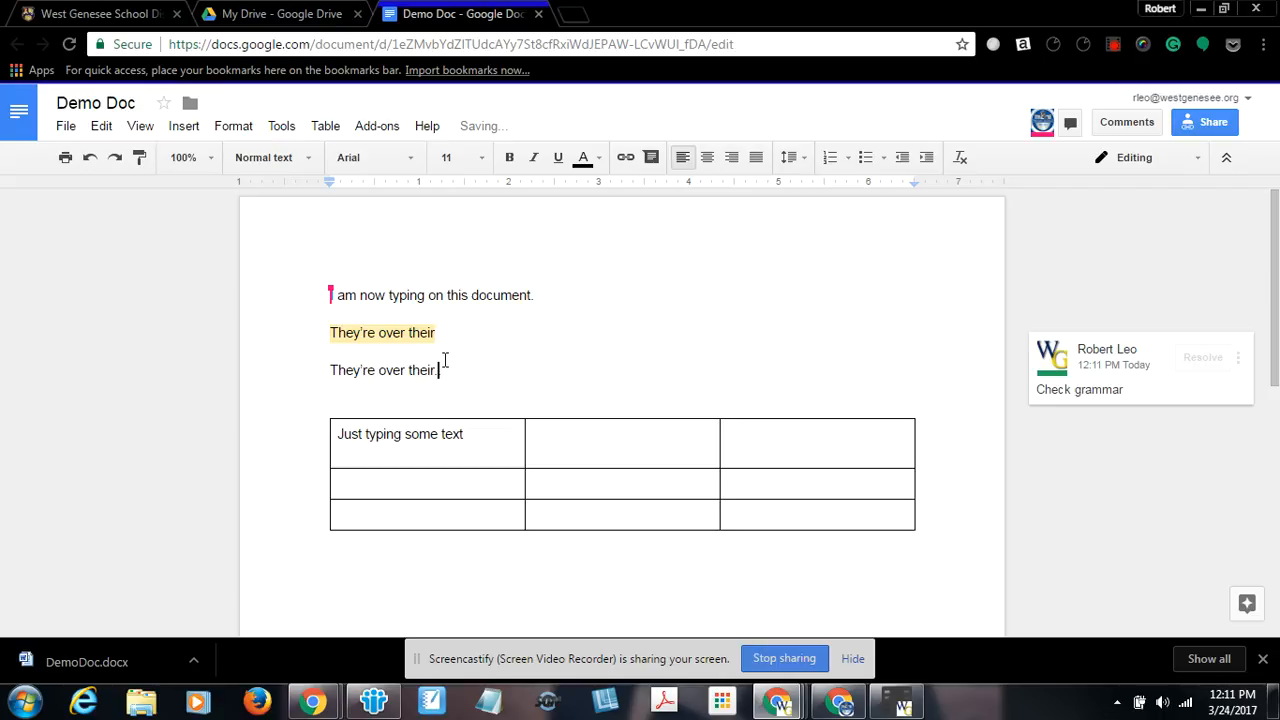
Switch to Suggesting mode and suggest replacing "their" with "there" in the new line.
{"action": "left_click_drag", "start_coordinate": [408, 370], "coordinate": [436, 372]}
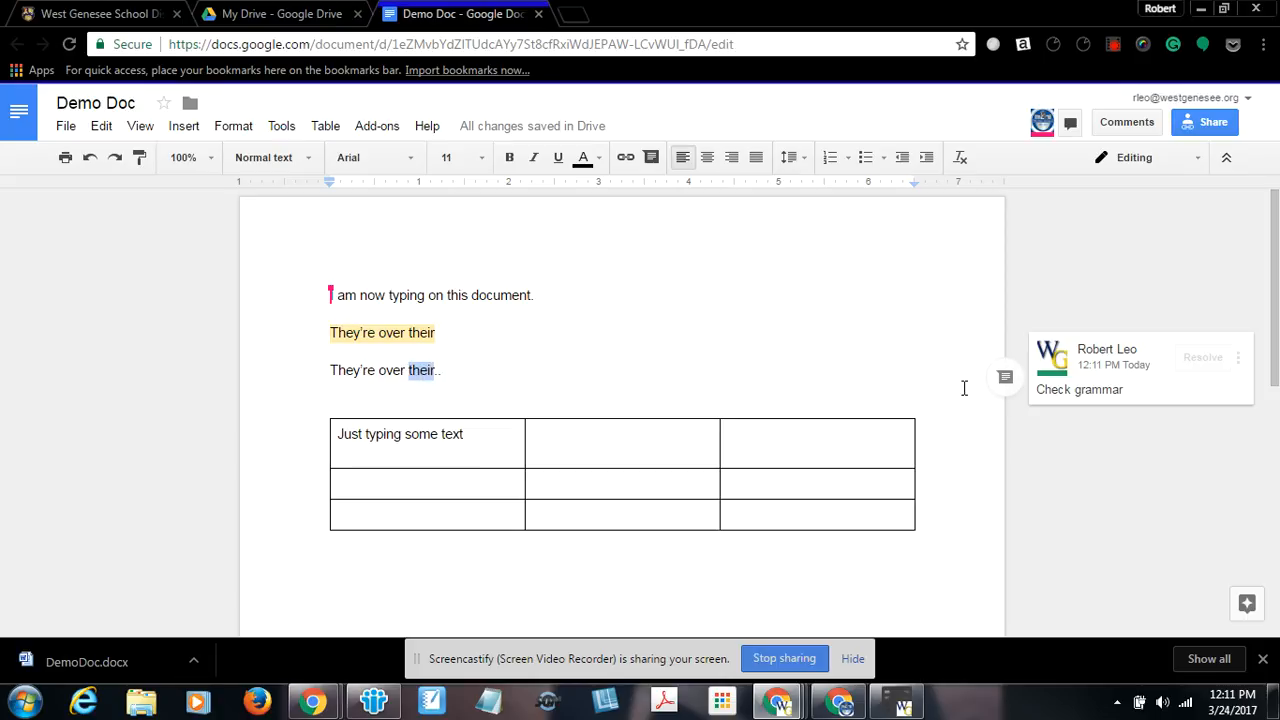
{"action": "left_click", "coordinate": [1176, 163]}
{"action": "left_click", "coordinate": [1141, 240]}
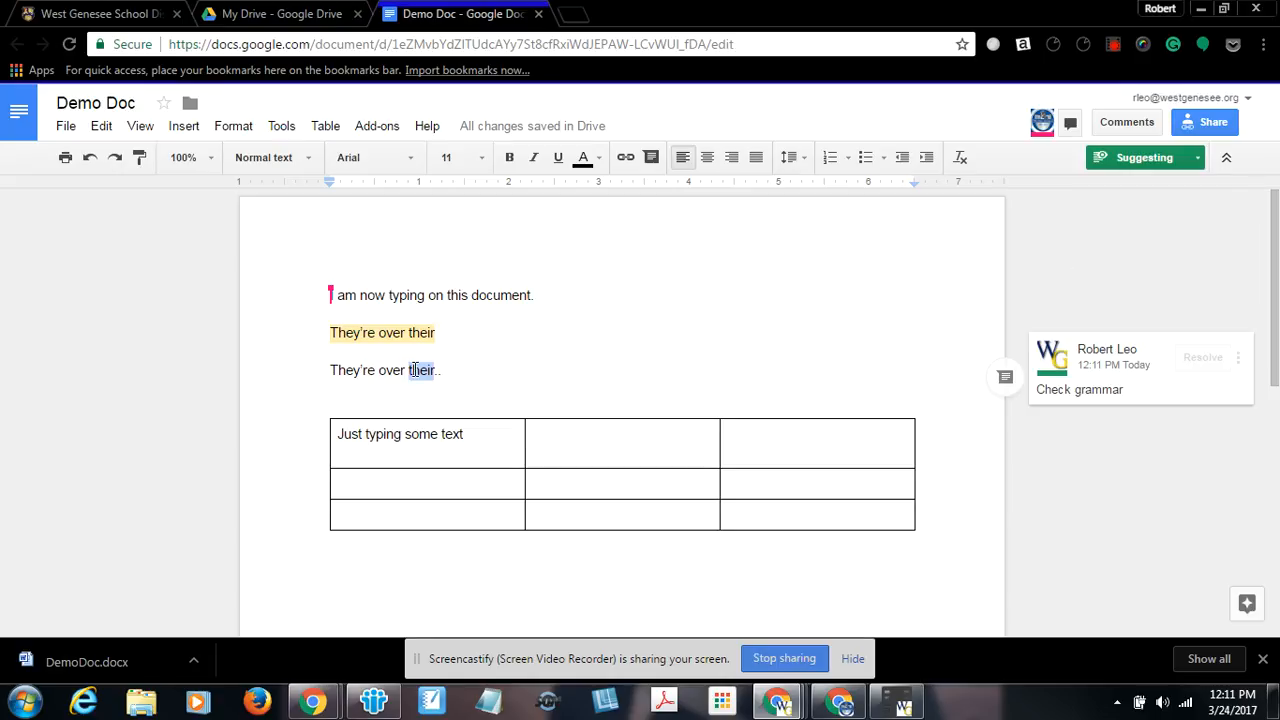
{"action": "type", "text": "there"}
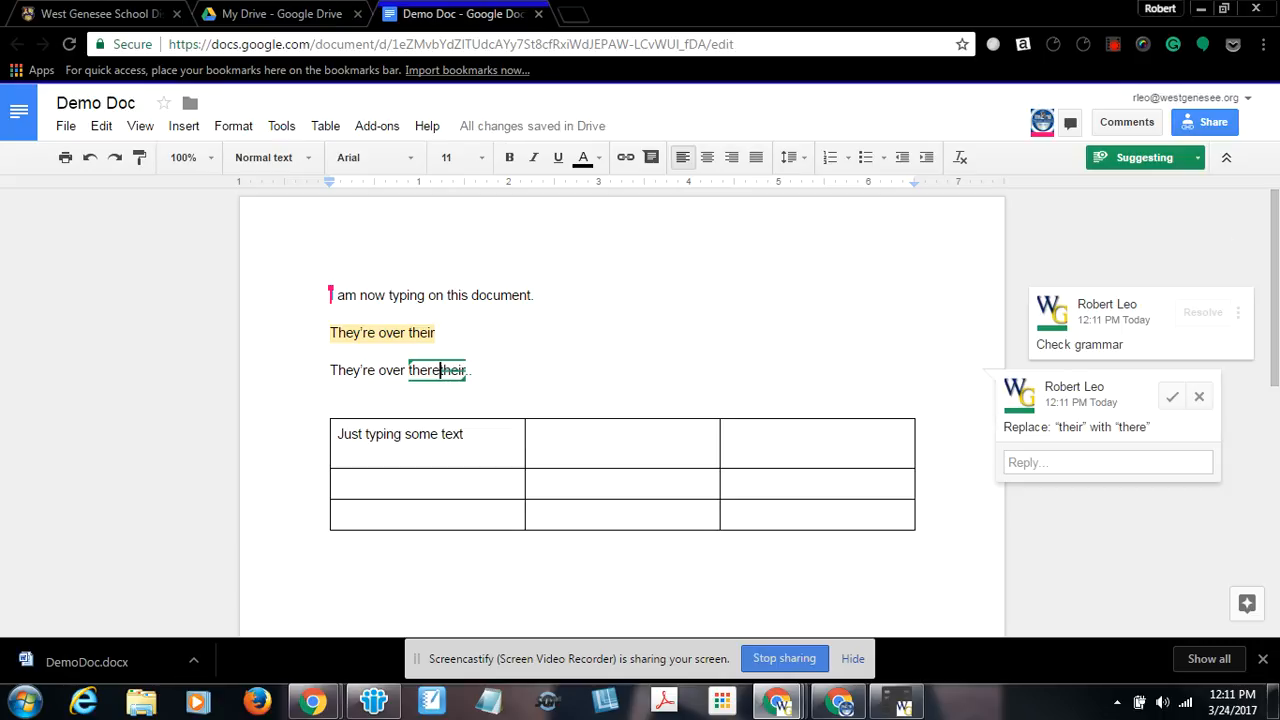
In the collaborator account's window, accept the suggestion to replace "their" with "there", then return to the owner's window.
{"action": "left_click_drag", "start_coordinate": [1279, 54], "coordinate": [871, 39]}
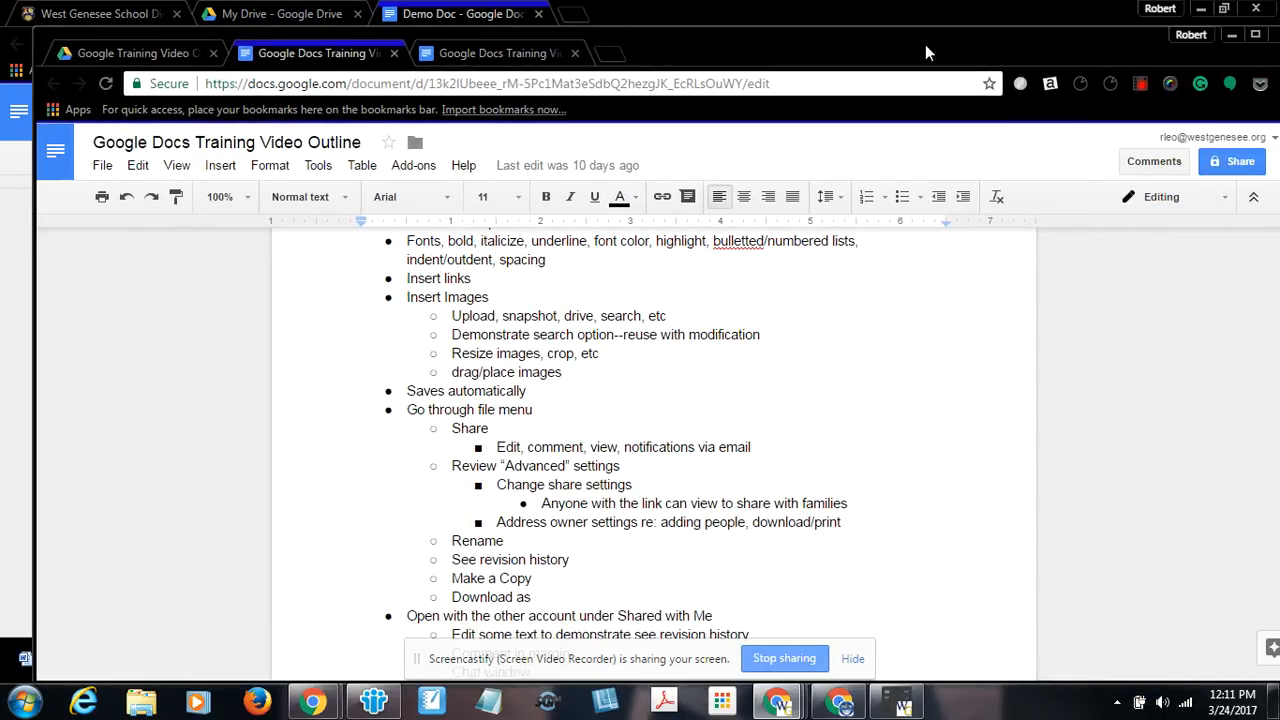
{"action": "left_click", "coordinate": [1233, 40]}
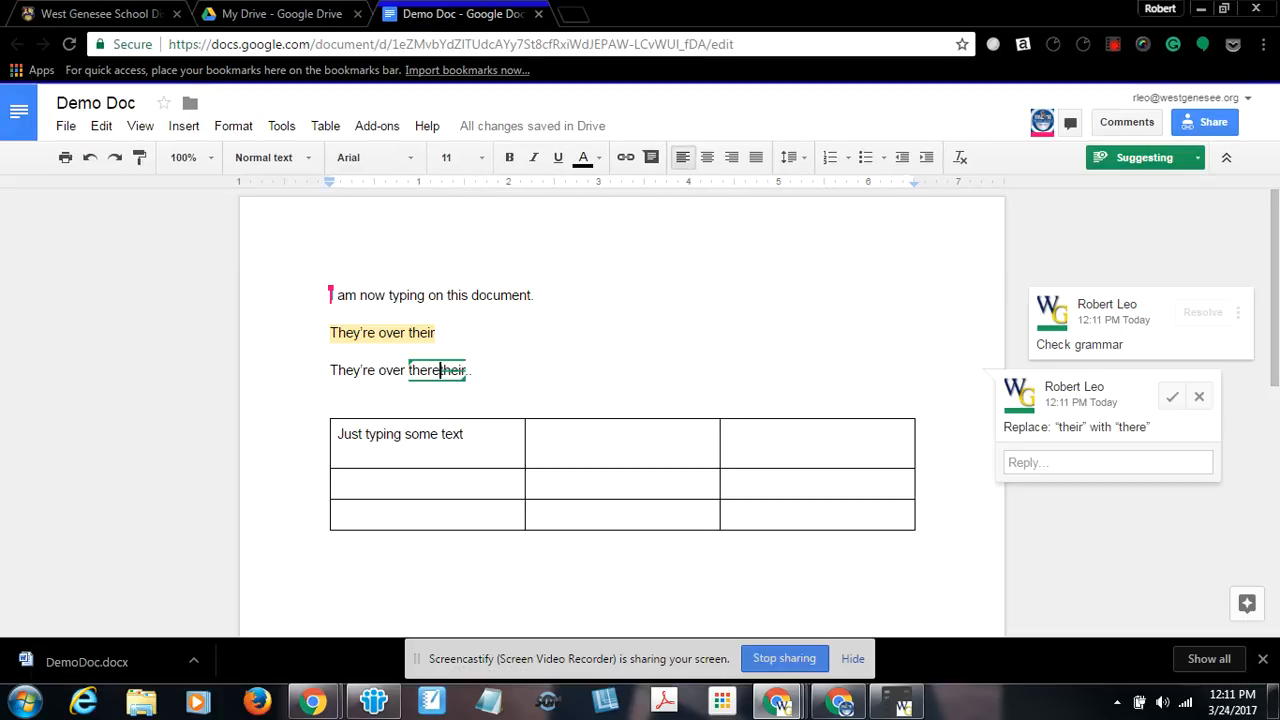
{"action": "left_click_drag", "start_coordinate": [1279, 36], "coordinate": [785, 23]}
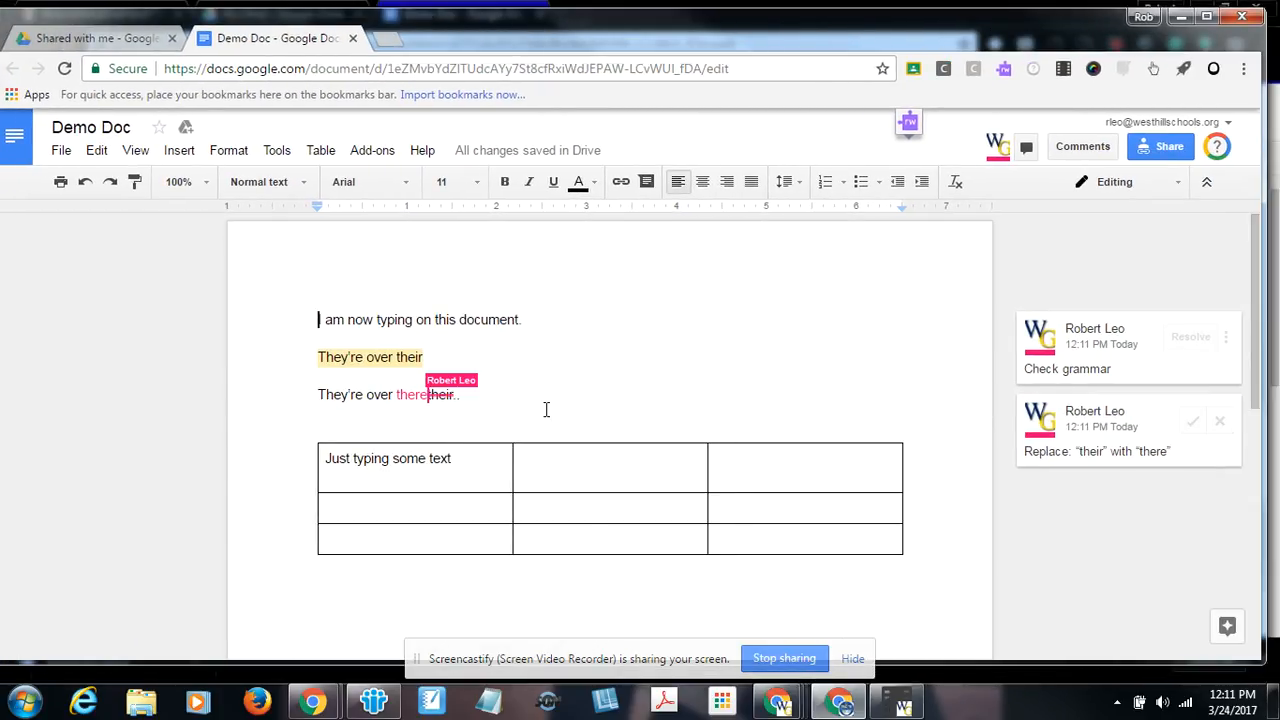
{"action": "left_click", "coordinate": [1192, 422]}
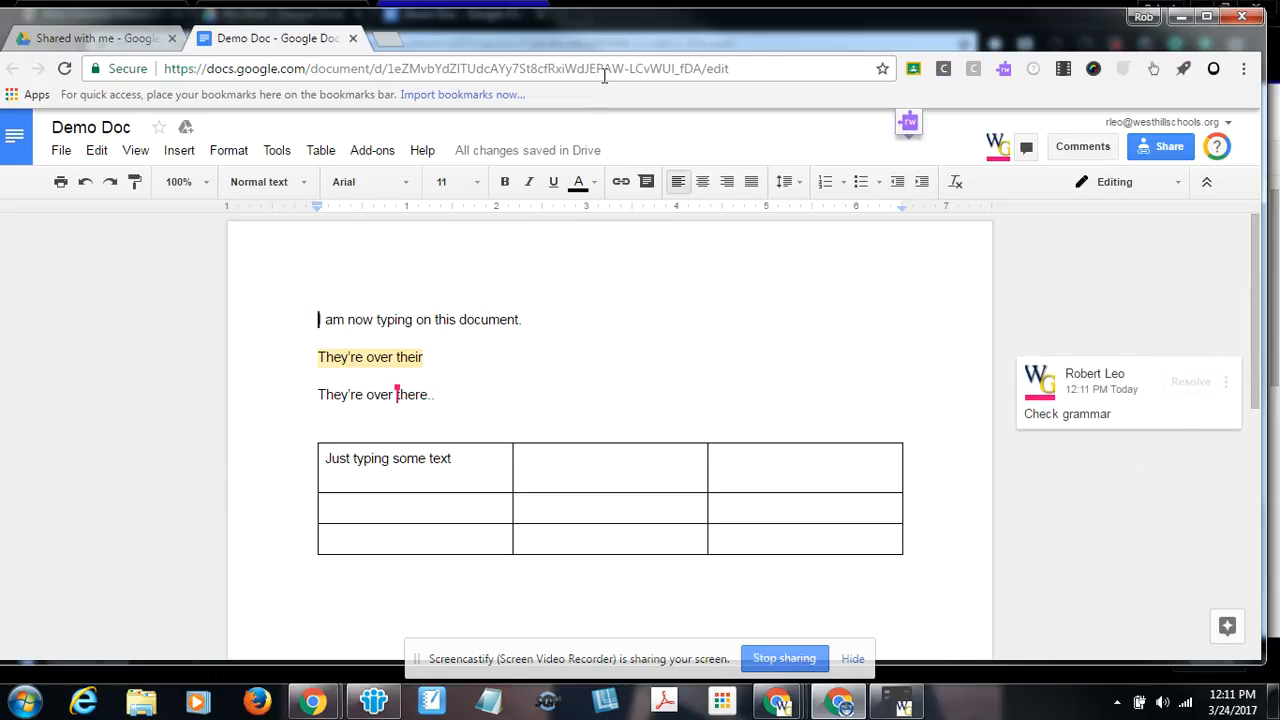
{"action": "left_click_drag", "start_coordinate": [607, 45], "coordinate": [1279, 60]}
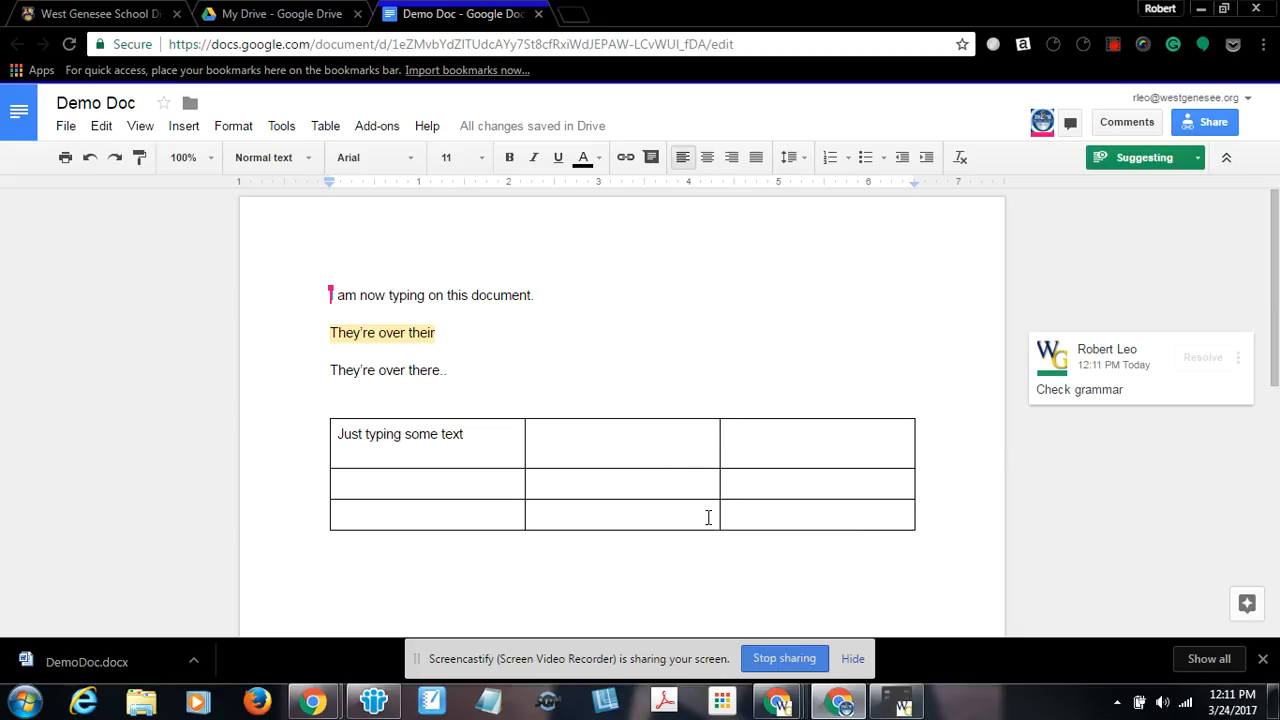
Review the comment history and the collaborator's reply, then switch back to Editing mode.
{"action": "left_click", "coordinate": [1127, 122]}
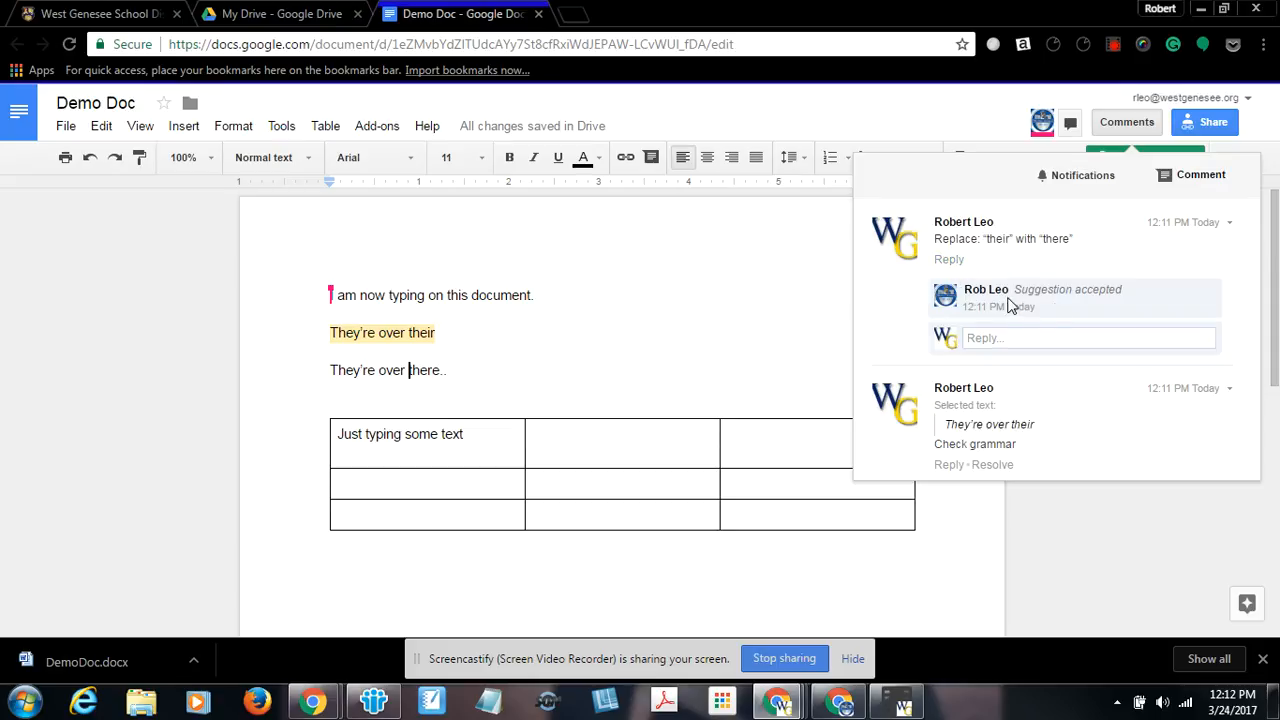
{"action": "left_click", "coordinate": [968, 114]}
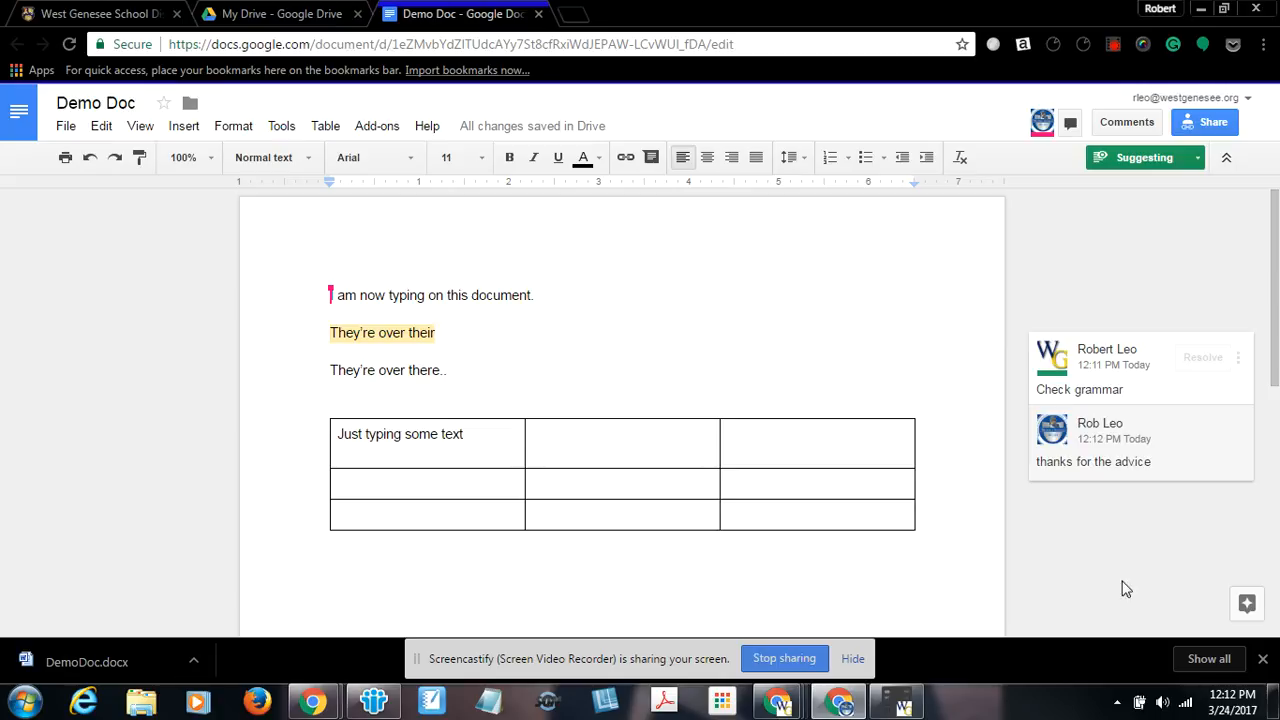
{"action": "left_click", "coordinate": [1102, 458]}
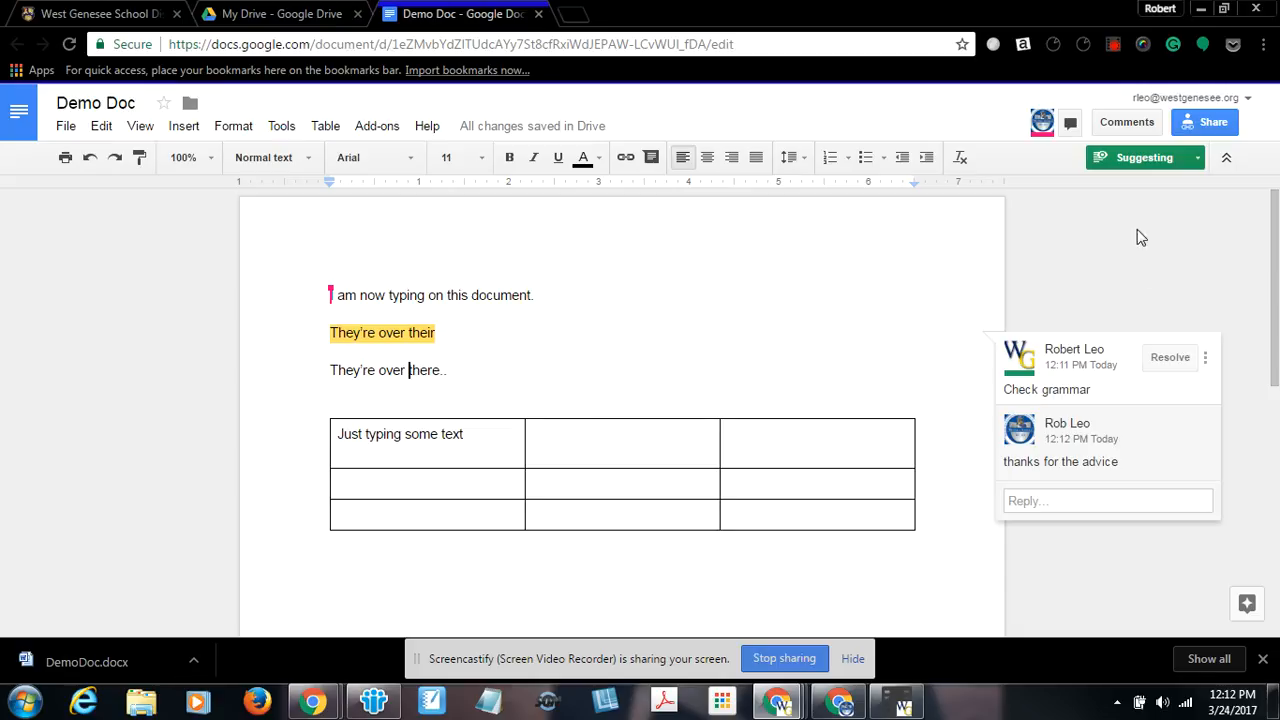
{"action": "left_click", "coordinate": [1198, 159]}
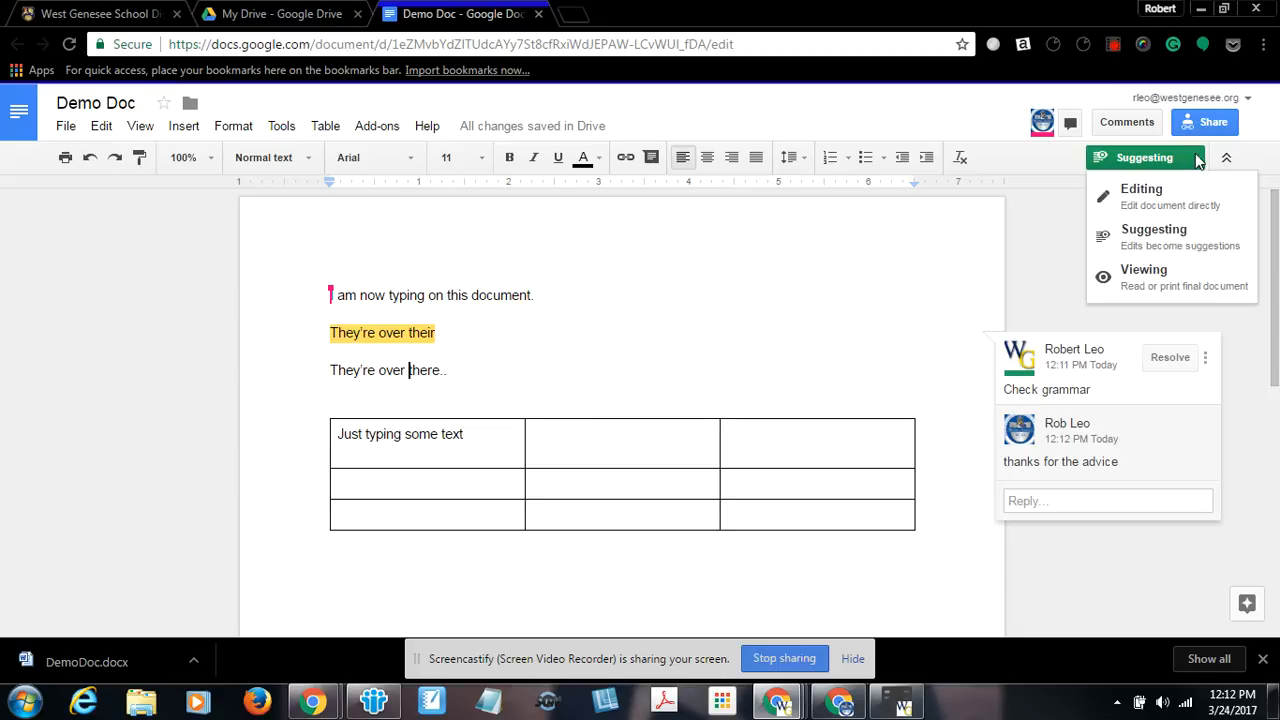
{"action": "left_click", "coordinate": [1145, 198]}
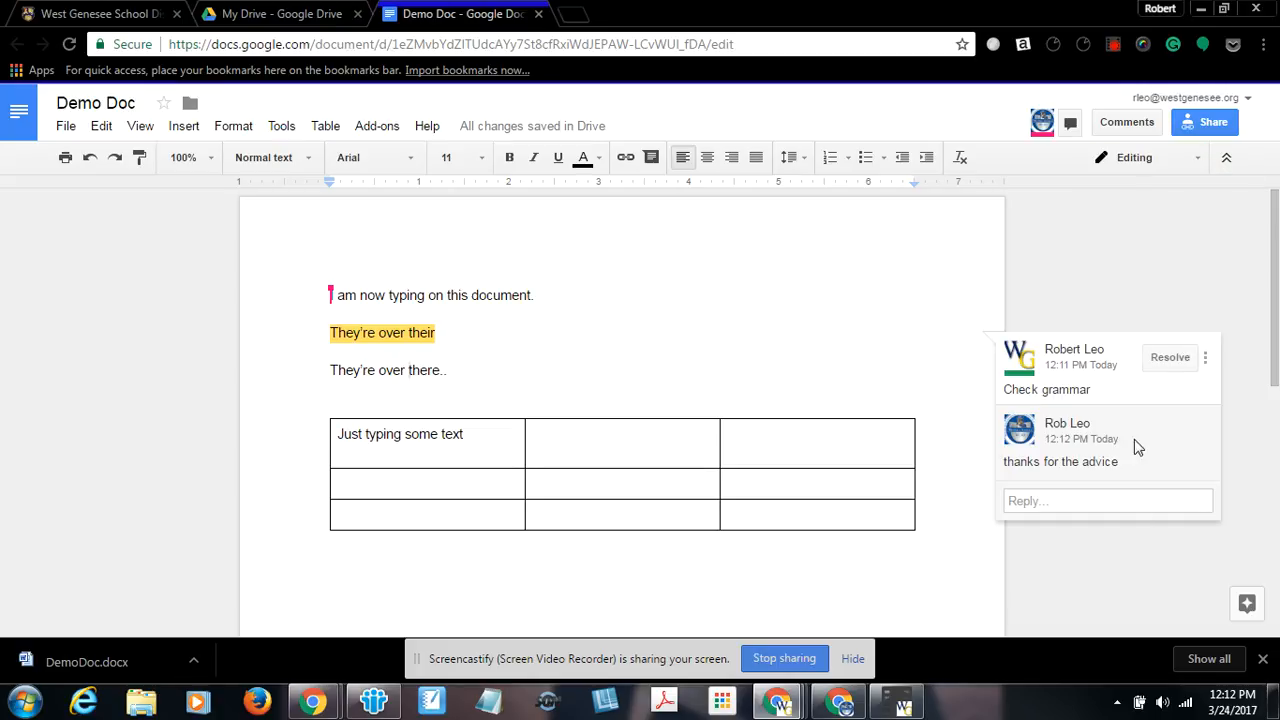
Reply "no prob" to the "Check grammar" comment thread.
{"action": "left_click", "coordinate": [1038, 505]}
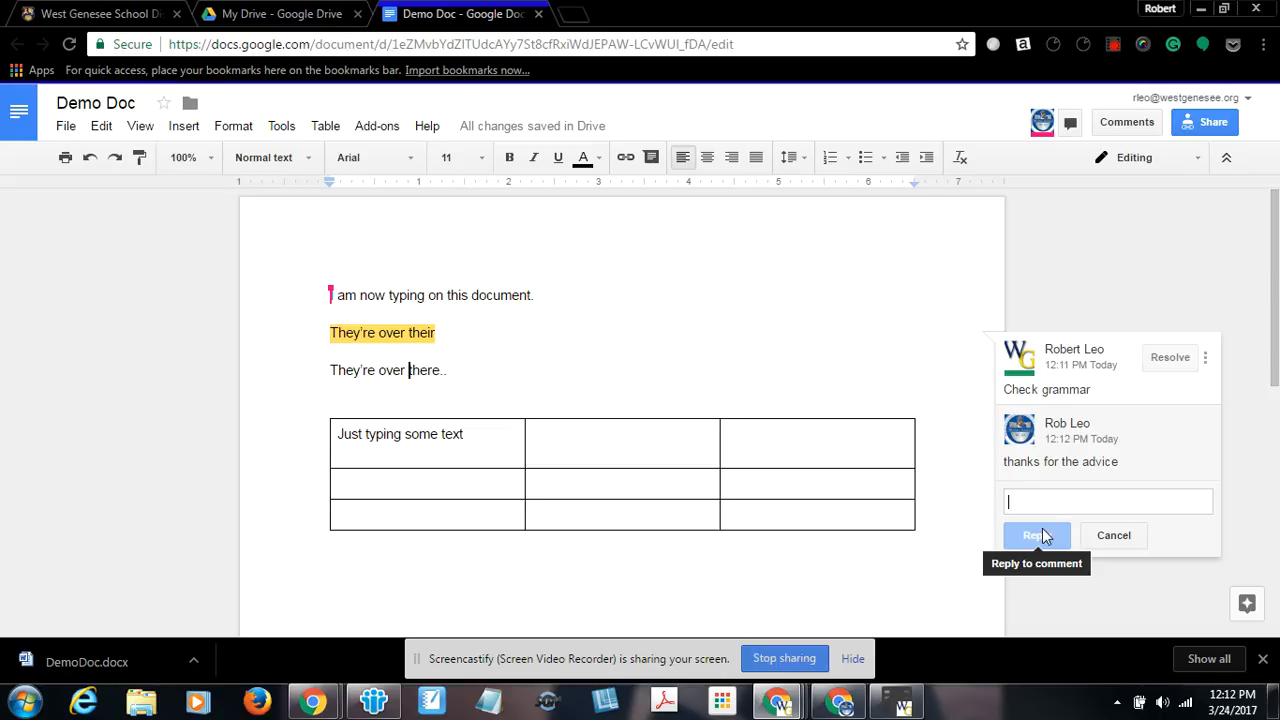
{"action": "type", "text": "no prob"}
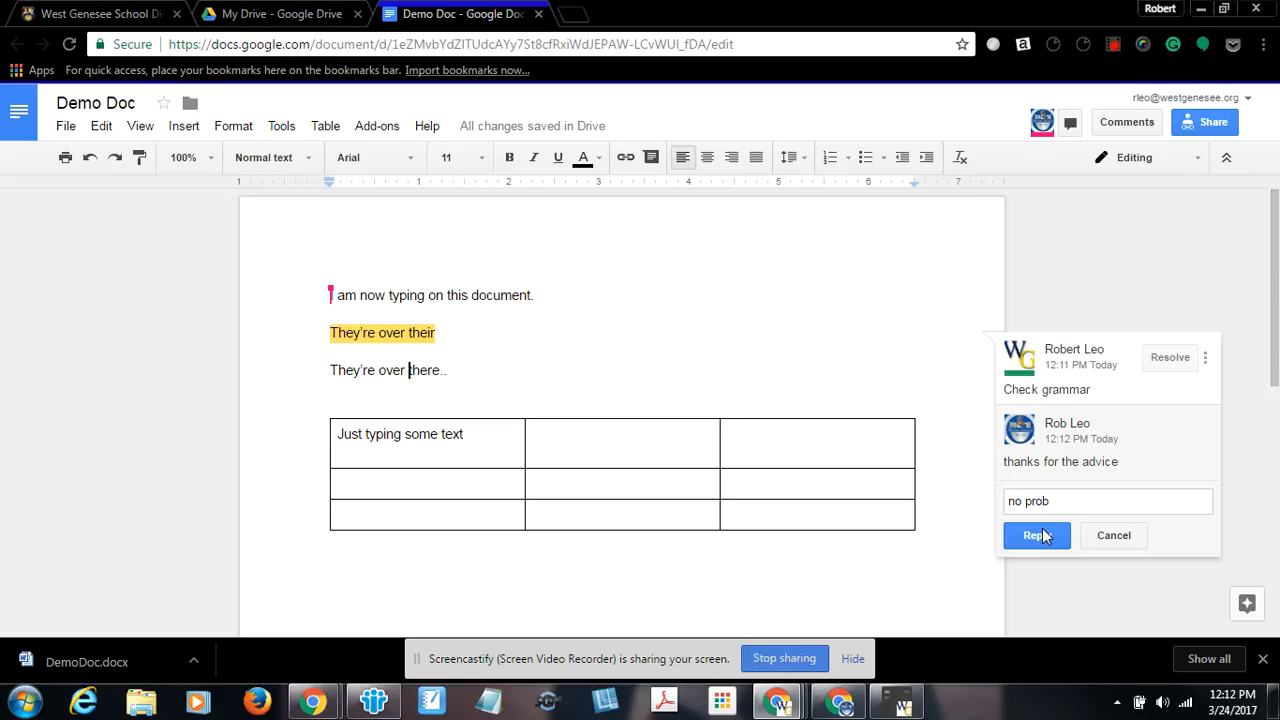
{"action": "left_click", "coordinate": [1038, 535]}
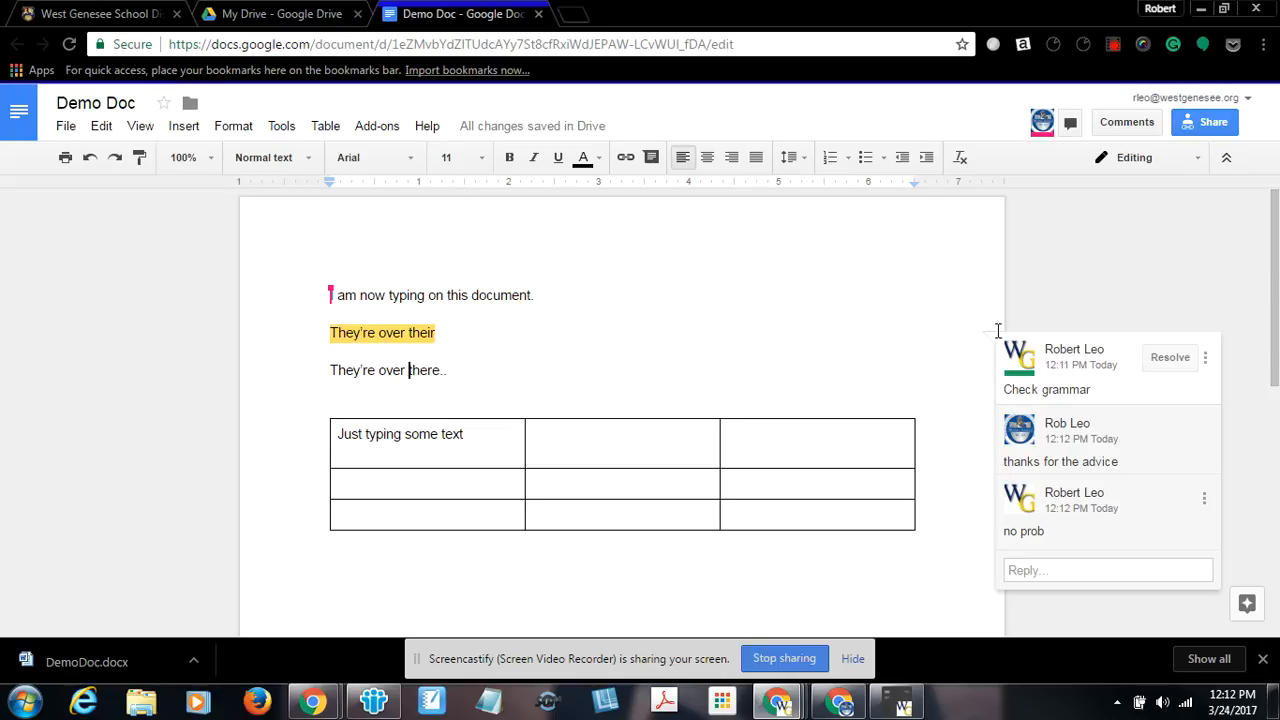
Select the corrected line "They're over there." and add the comment "another comment" to it.
{"action": "left_click_drag", "start_coordinate": [332, 369], "coordinate": [434, 372]}
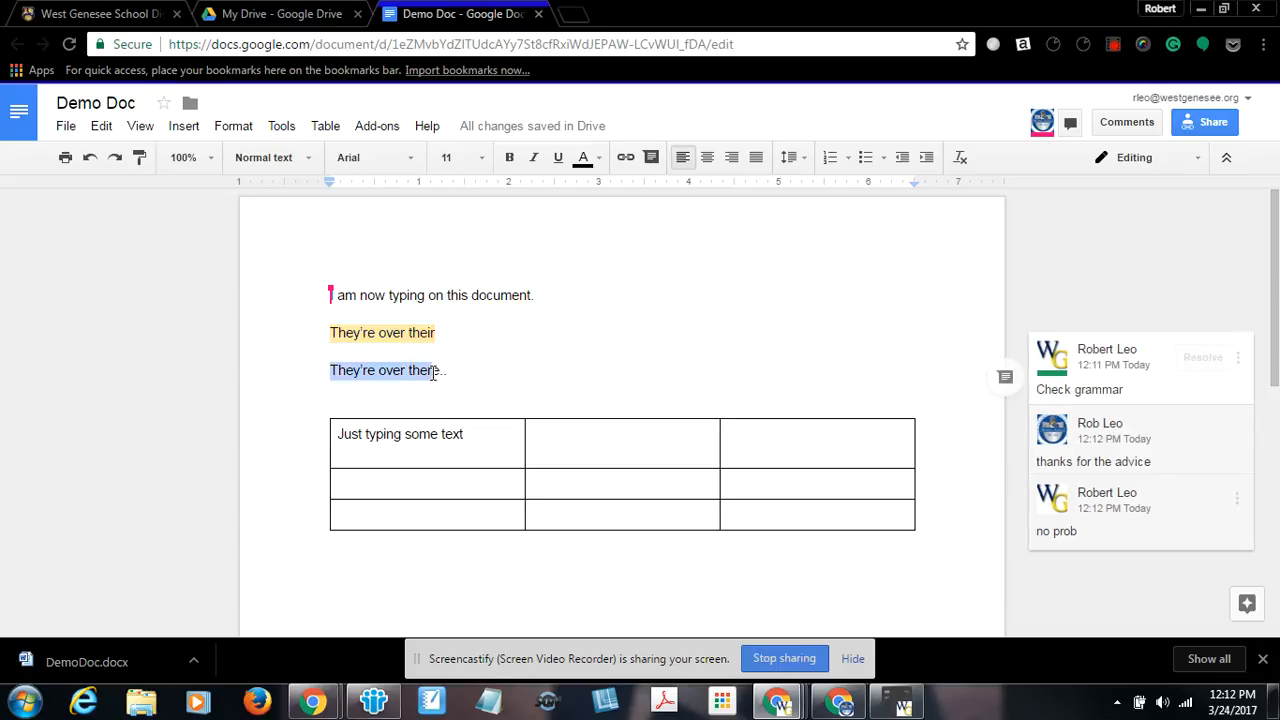
{"action": "left_click", "coordinate": [1005, 377]}
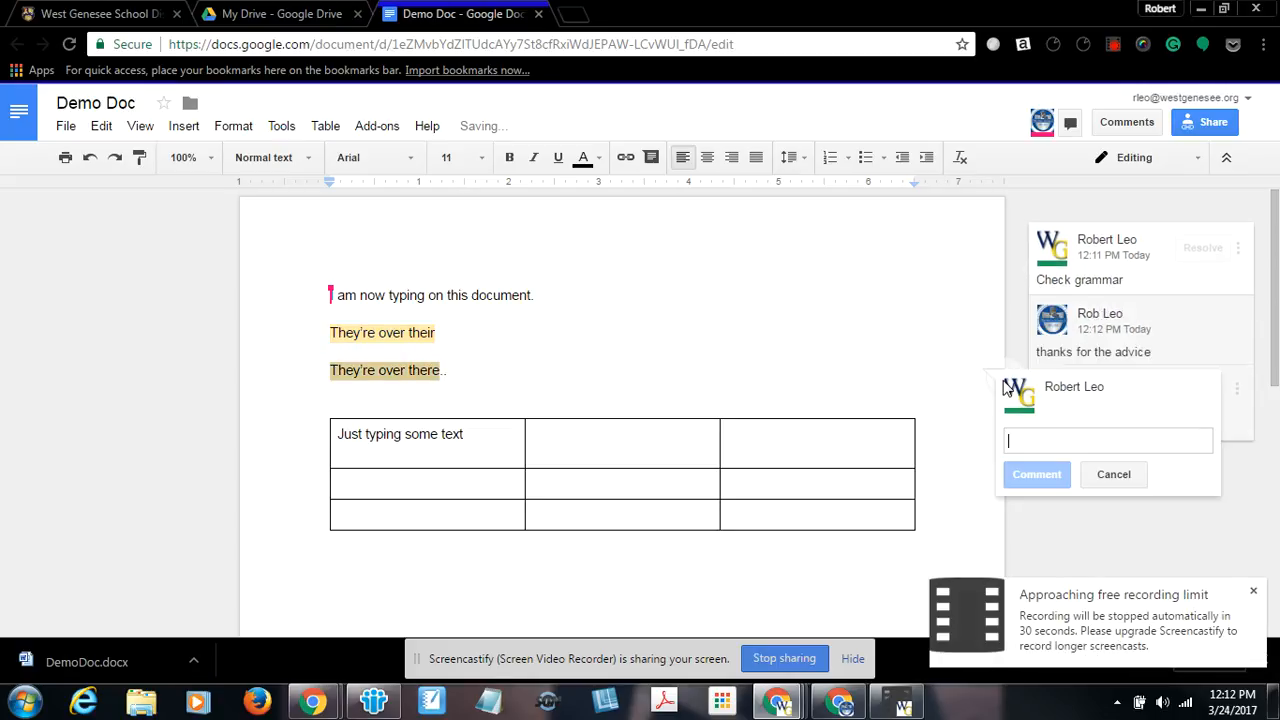
{"action": "type", "text": "anotehr"}
{"action": "key", "text": "BackSpace"}
{"action": "key", "text": "BackSpace"}
{"action": "key", "text": "BackSpace"}
{"action": "key", "text": "BackSpace"}
{"action": "type", "text": "her comment"}
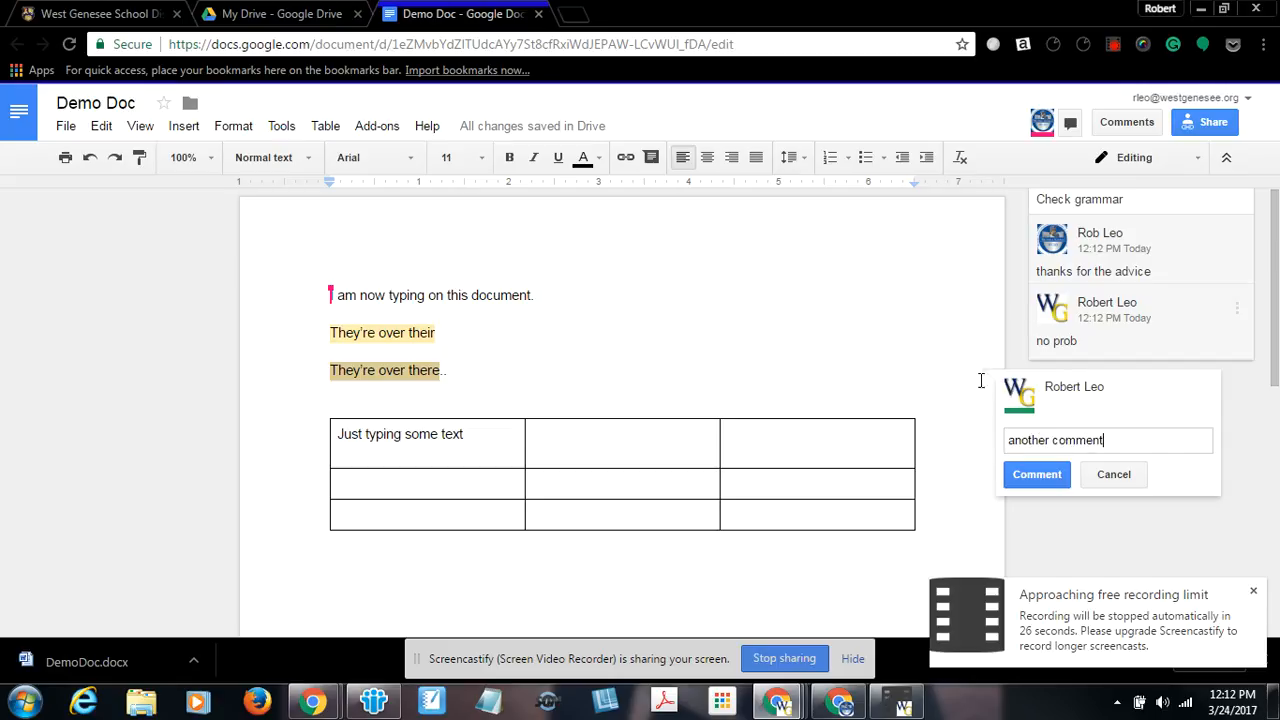
{"action": "left_click", "coordinate": [1057, 475]}
Select each highlighted line in turn to view its attached comment thread.
{"action": "left_click", "coordinate": [364, 368]}
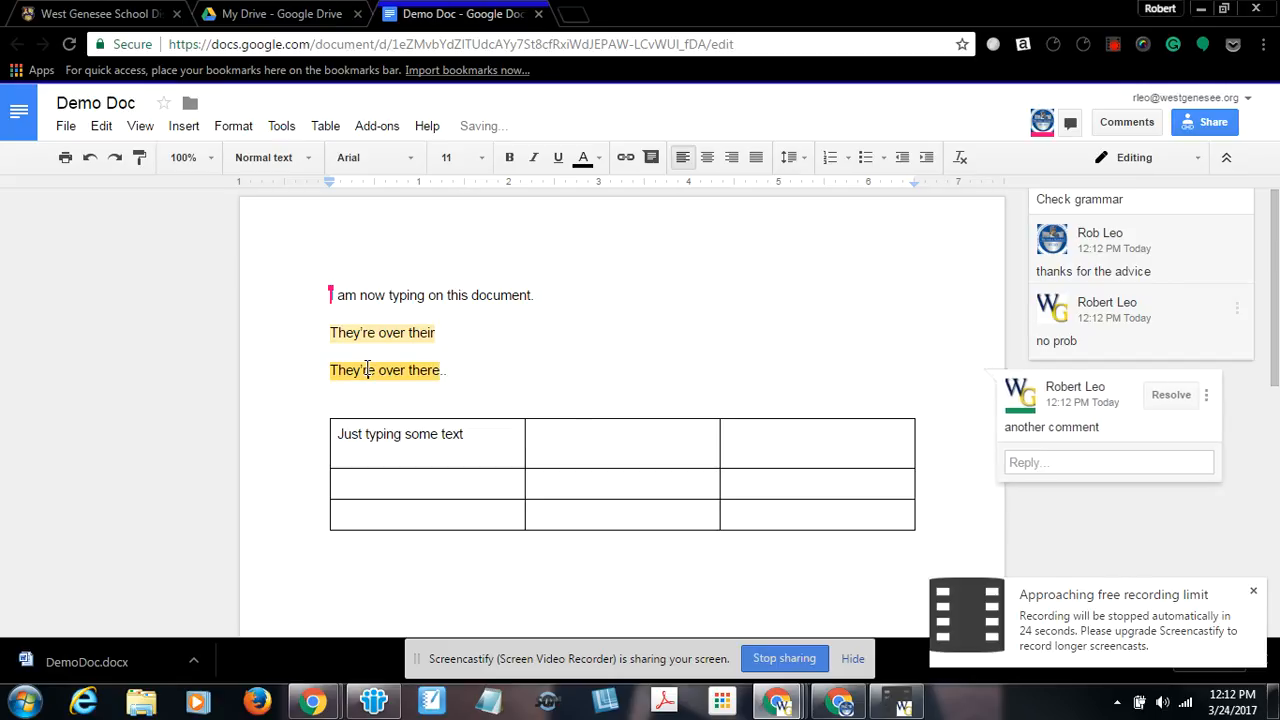
{"action": "left_click", "coordinate": [413, 332]}
{"action": "left_click", "coordinate": [406, 370]}
{"action": "left_click", "coordinate": [405, 332]}
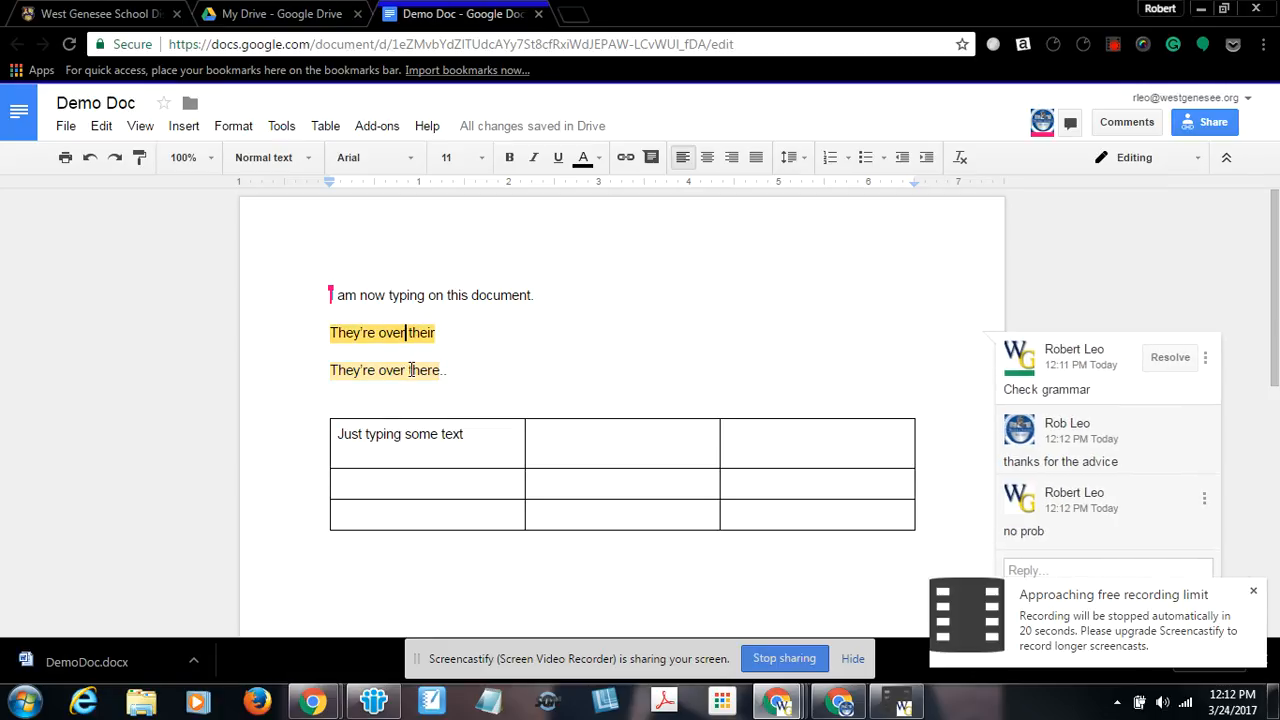
{"action": "left_click", "coordinate": [415, 370]}
{"action": "left_click", "coordinate": [504, 338]}
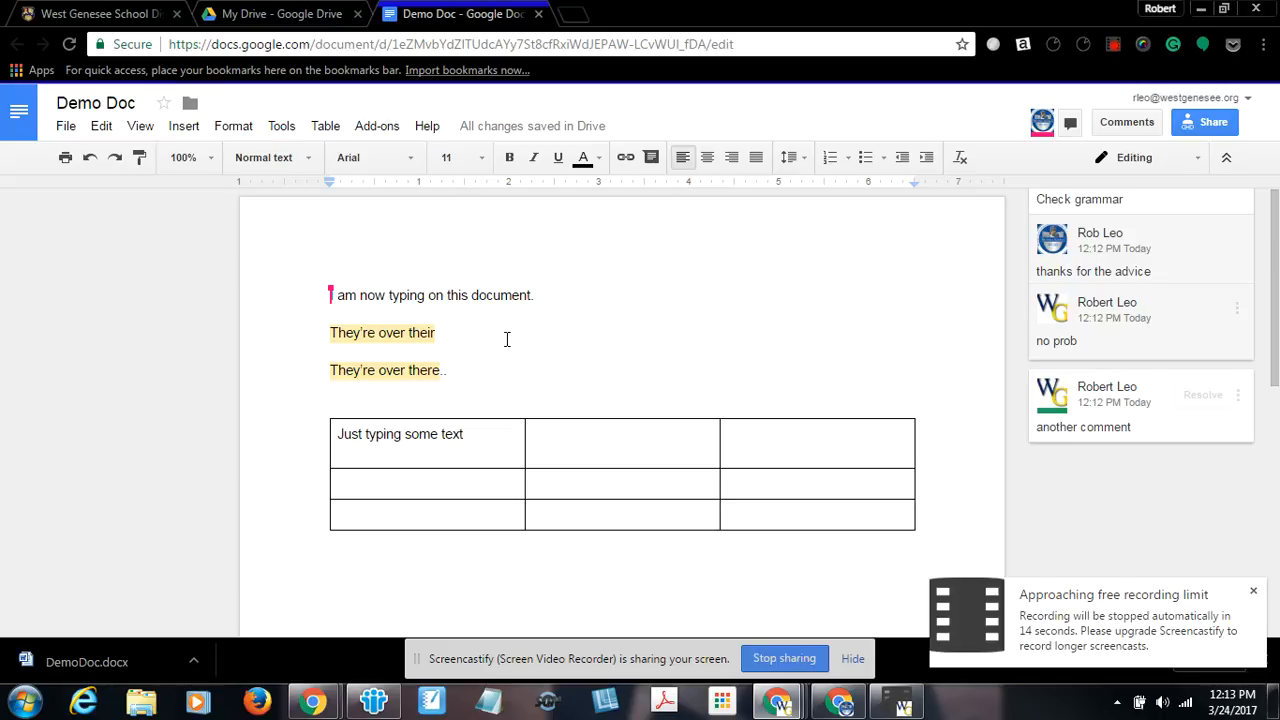
{"action": "left_click", "coordinate": [1091, 648]}
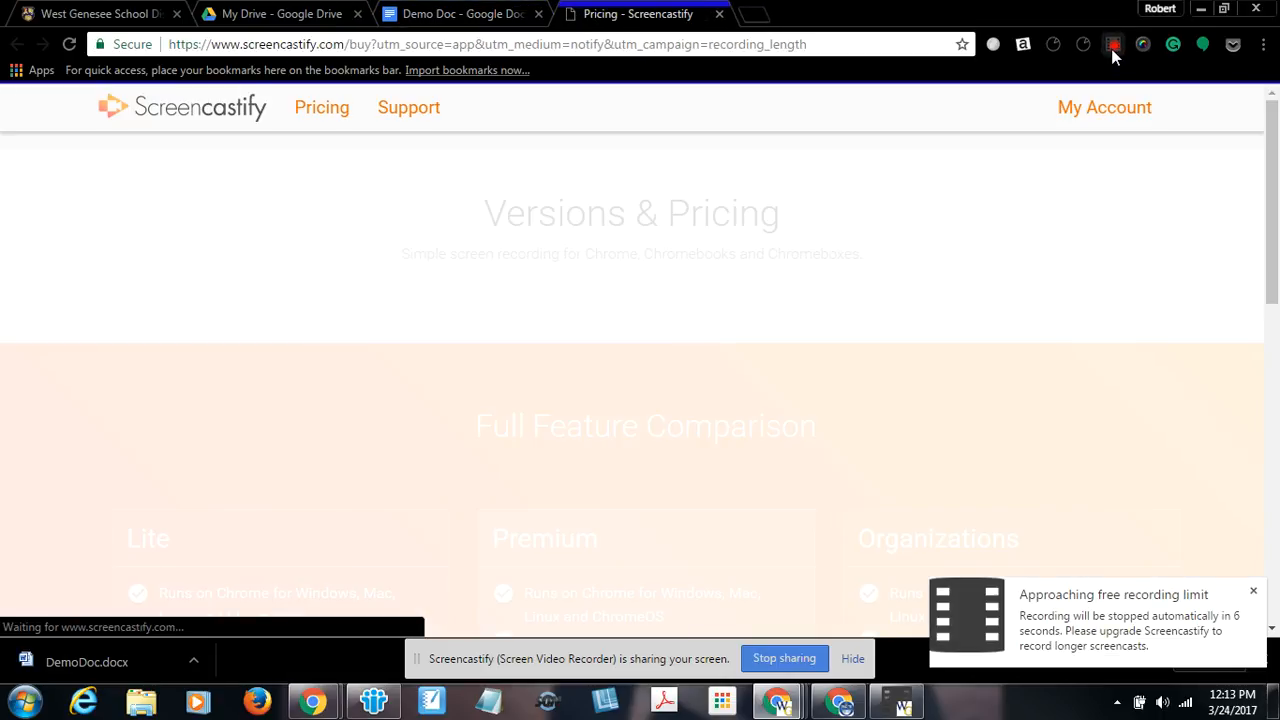